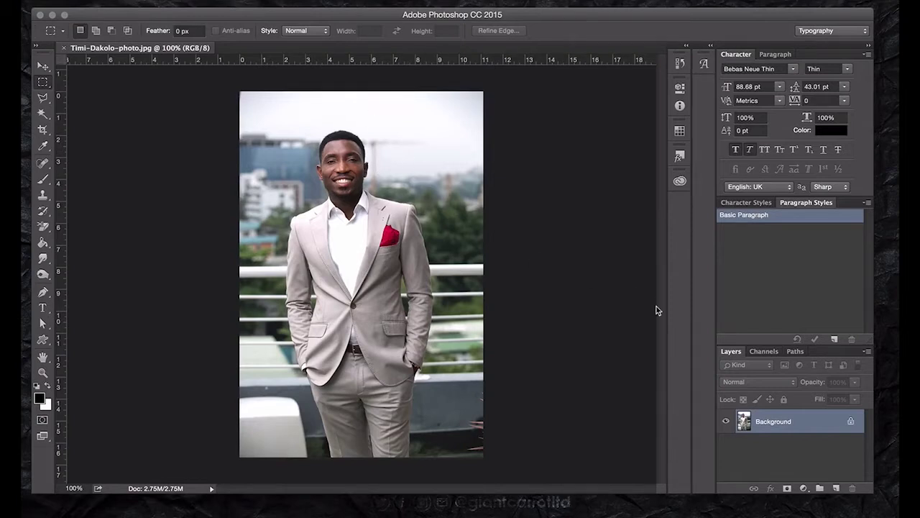
- Unlock the Background layer and start a Pen tool path at the top edge of the man's hair
click(851, 420)
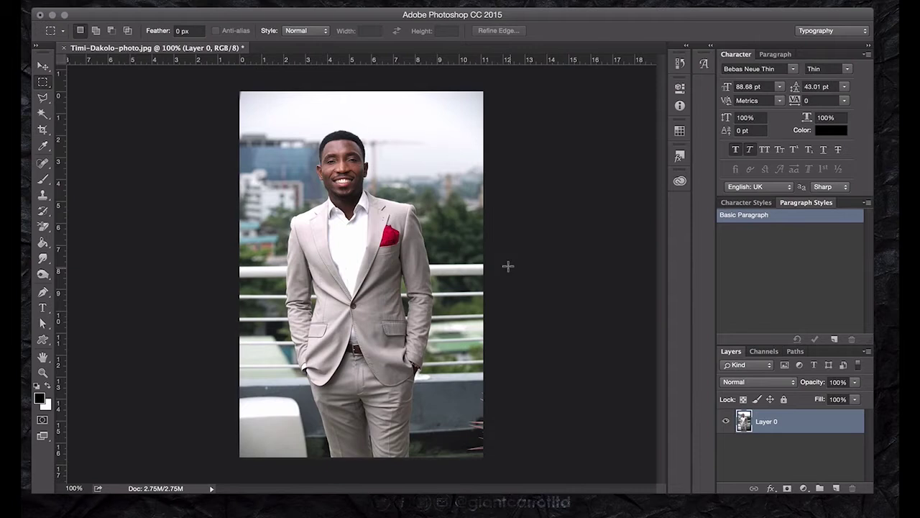
key(super+equal)
key(super+equal)
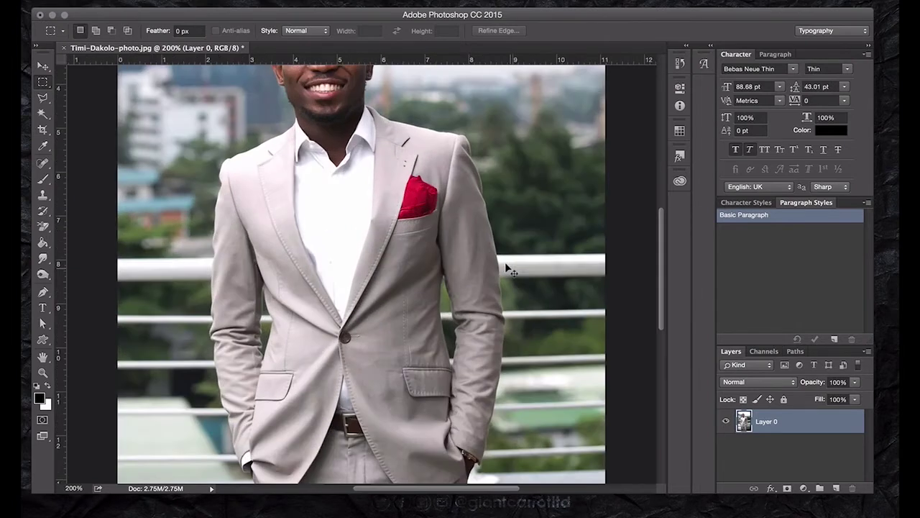
key(super+equal)
key(super+equal)
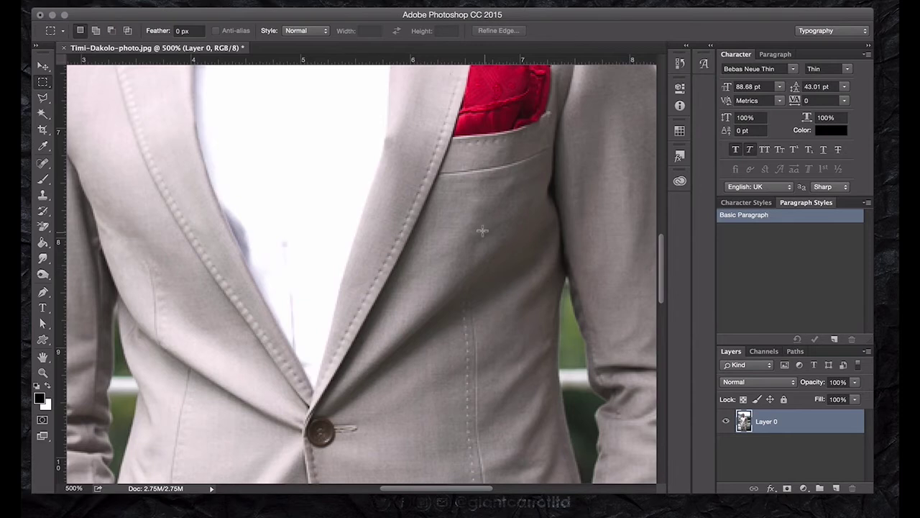
scroll(483, 230, up, 10)
scroll(482, 231, down, 8)
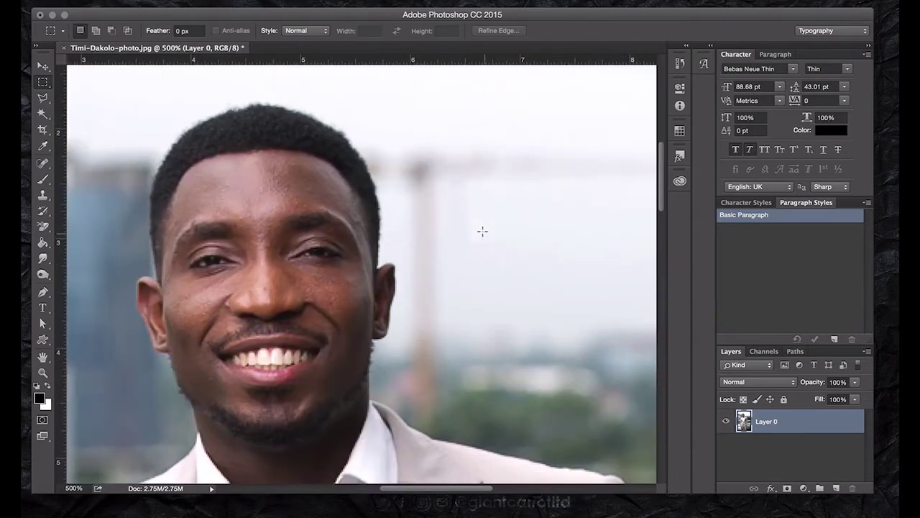
scroll(476, 232, left, 3)
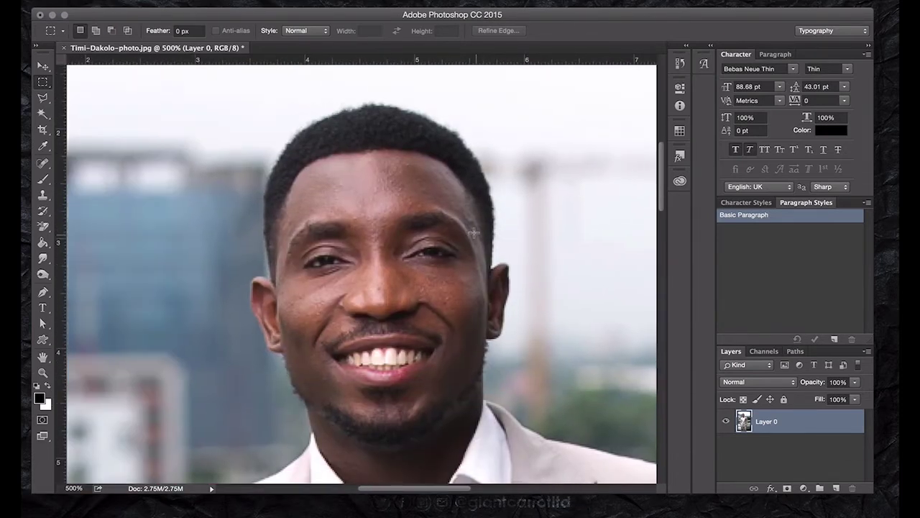
key(ctrl+plus)
key(ctrl+plus)
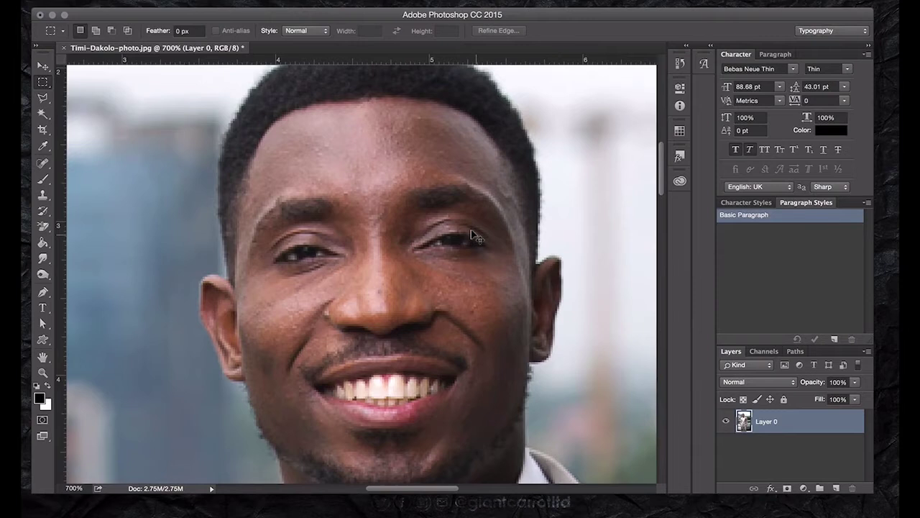
scroll(475, 232, up, 2)
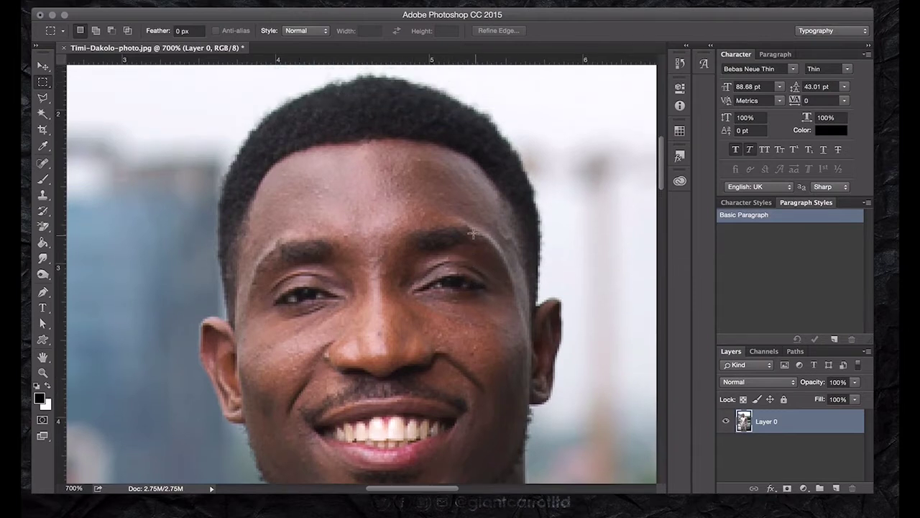
click(42, 293)
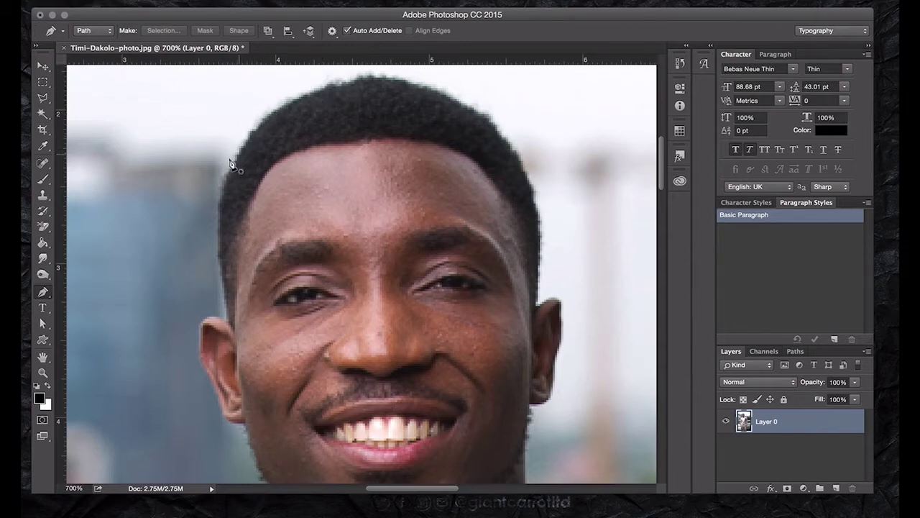
click(349, 81)
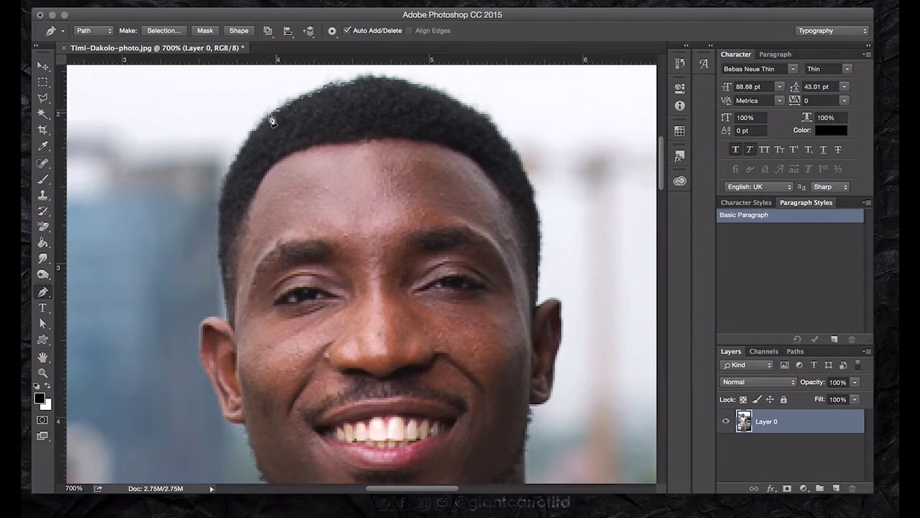
- Continue the path down the left edge of the hair and around the outer edge of the ear
click(218, 246)
click(219, 247)
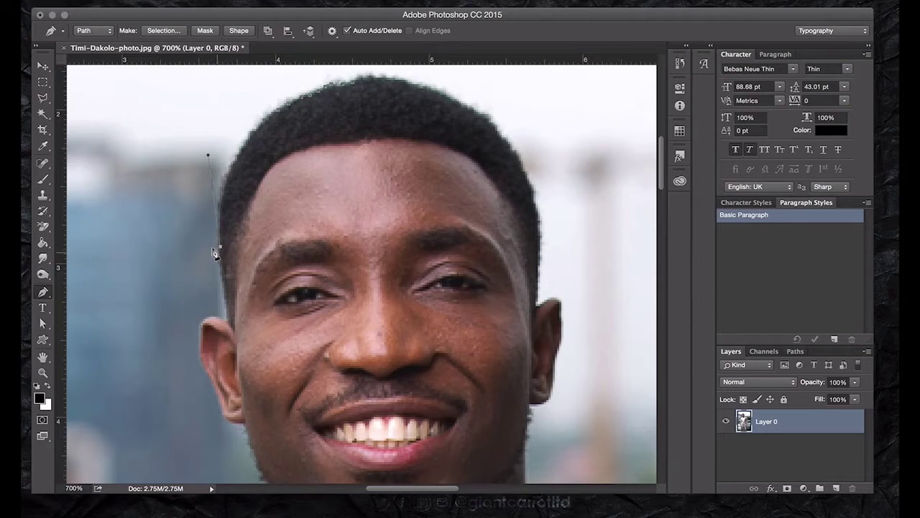
click(226, 297)
scroll(220, 321, up, 3)
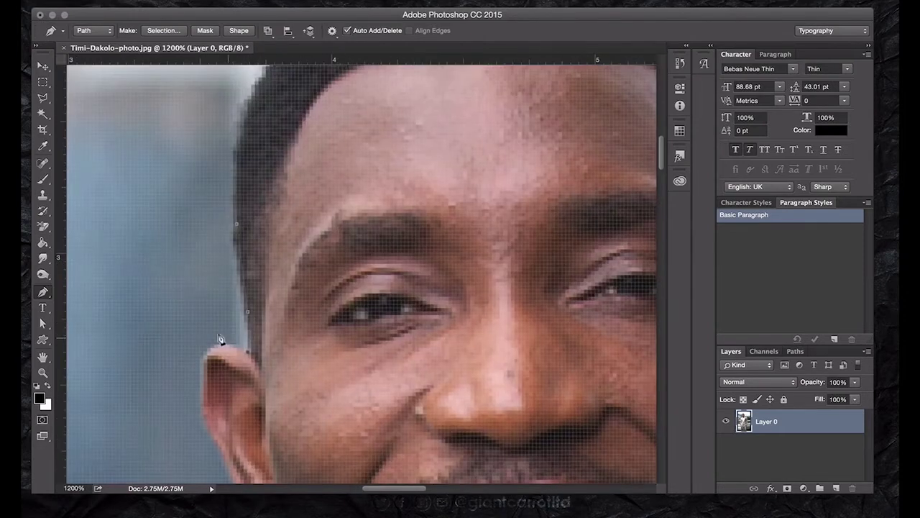
drag(207, 355, 195, 373)
scroll(240, 391, down, 3)
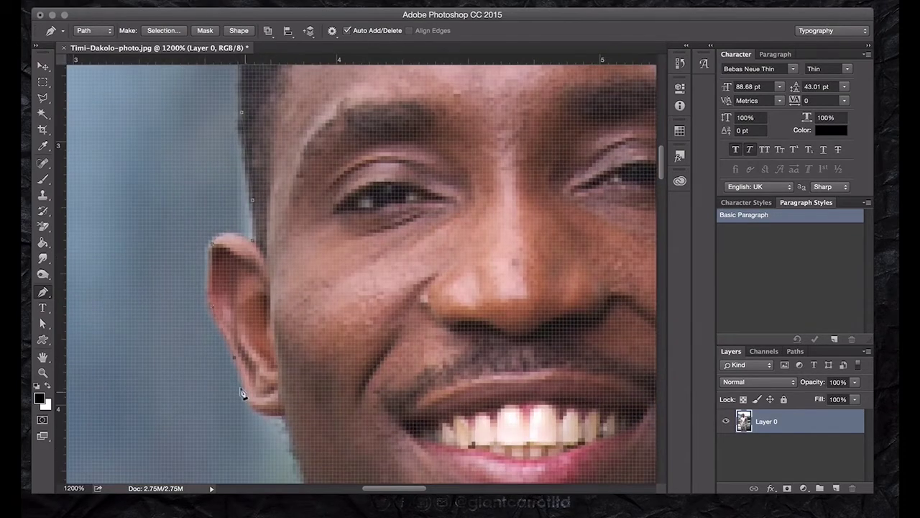
- Trace the path from the left earlobe along the jaw and neck to the shirt collar
scroll(298, 374, down, 3)
drag(310, 375, 343, 396)
scroll(317, 338, down, 5)
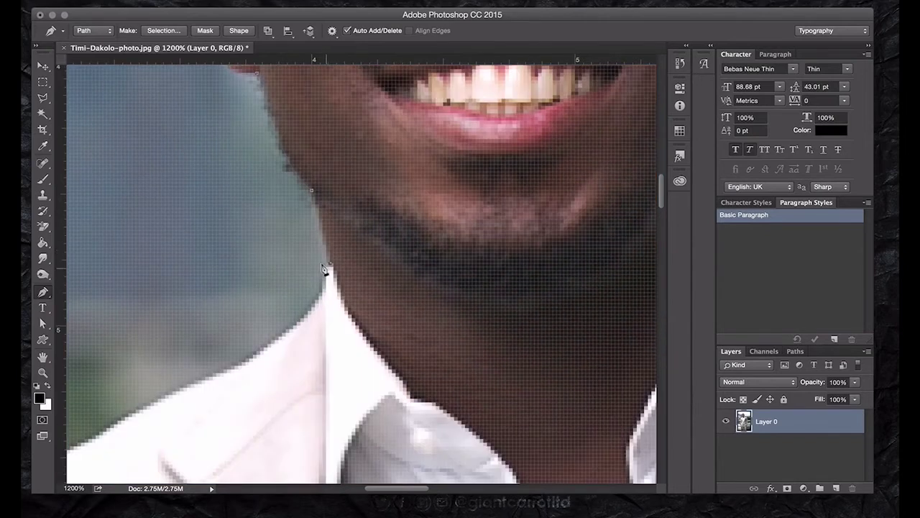
- Trace the path from the collar along the sloping left shoulder of the jacket to the sleeve seam
scroll(324, 267, down, 3)
scroll(297, 210, left, 5)
drag(379, 263, 350, 272)
drag(251, 330, 222, 382)
scroll(373, 305, left, 5)
scroll(373, 305, down, 2)
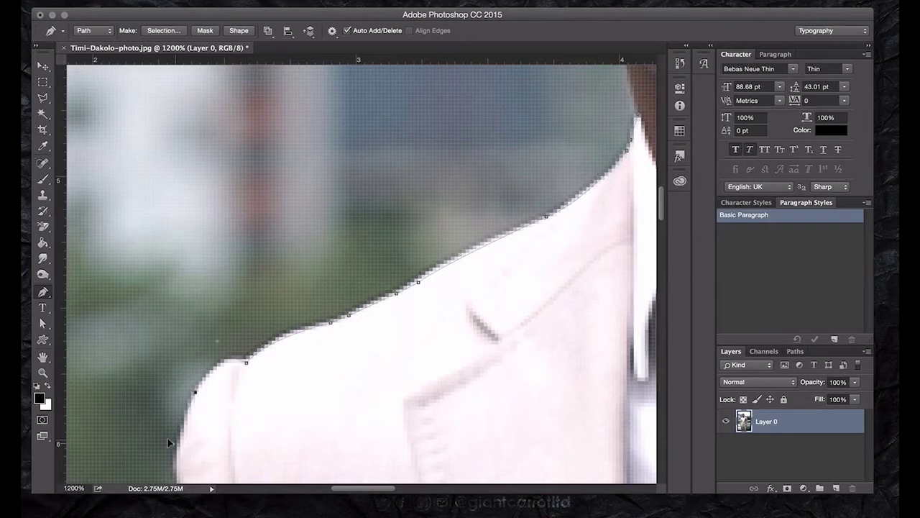
click(195, 394)
- Curve the path around the rounded left shoulder and down the start of the jacket sleeve
scroll(339, 240, down, 5)
scroll(339, 241, left, 3)
scroll(309, 237, down, 3)
scroll(309, 238, left, 1)
click(280, 235)
click(292, 270)
click(290, 293)
click(265, 380)
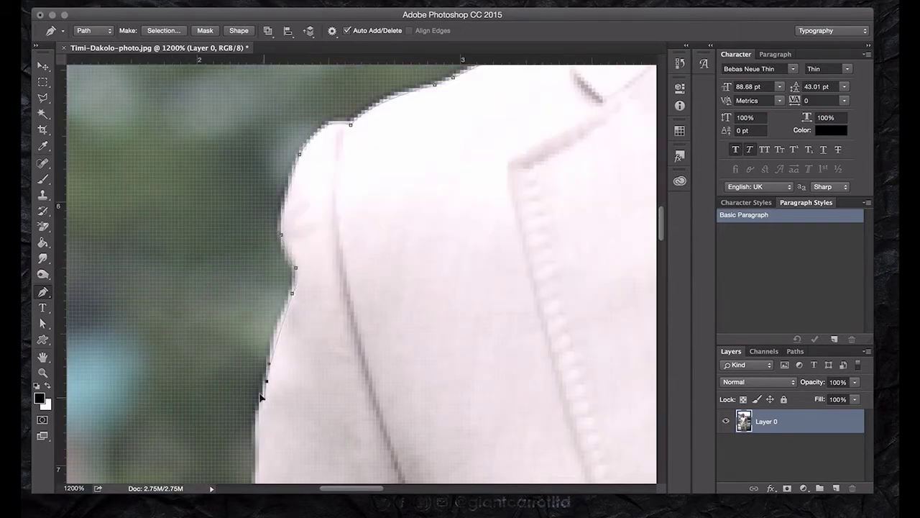
- Continue the path down the outer edge of the left upper sleeve toward the elbow
key(ctrl+minus)
key(ctrl+minus)
key(ctrl+minus)
key(ctrl+minus)
click(303, 406)
click(307, 446)
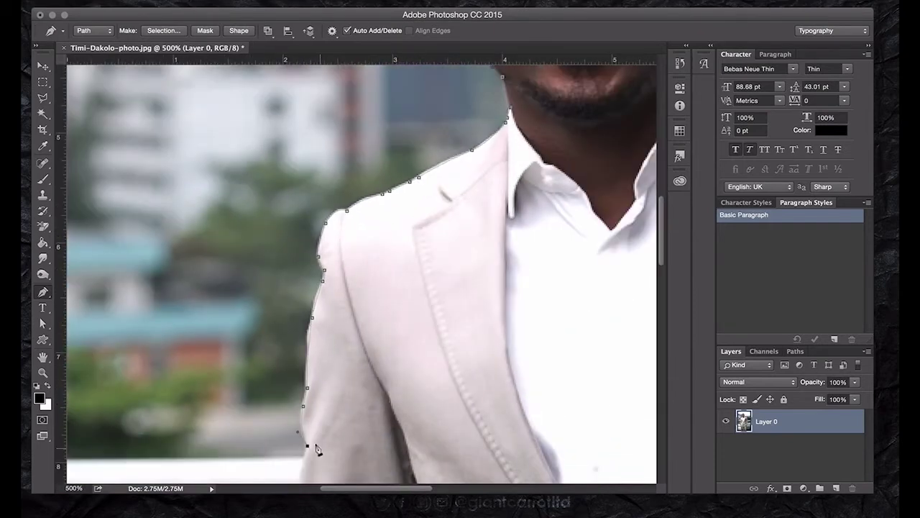
scroll(312, 448, down, 5)
scroll(313, 448, left, 1)
click(319, 369)
- Follow the creased outer edge of the left sleeve around the elbow with closely spaced anchor points
scroll(318, 400, down, 5)
scroll(318, 401, right, 1)
click(296, 318)
click(298, 349)
click(292, 375)
click(293, 395)
- Extend the path down the outer edge of the left forearm sleeve
scroll(326, 464, down, 5)
click(306, 346)
click(310, 372)
click(315, 394)
click(318, 412)
scroll(334, 460, down, 2)
click(320, 424)
- Trace the path around the left cuff and pocketed hand to the hip of the trousers
scroll(358, 468, down, 3)
click(351, 400)
click(352, 417)
click(362, 455)
scroll(367, 481, down, 4)
click(393, 371)
click(402, 402)
click(412, 421)
- Continue the path down the outer edge of the left trouser leg toward the bottom of the photo
scroll(418, 453, down, 7)
click(432, 297)
click(470, 391)
click(494, 458)
- Carry the path across both trouser legs and trace up the outer edge of the right leg to the hip
scroll(509, 456, right, 10)
scroll(510, 456, down, 2)
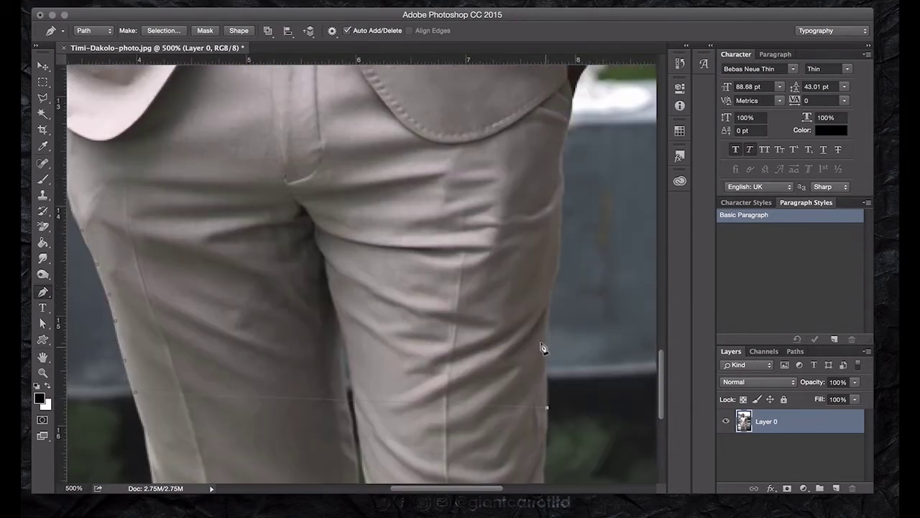
scroll(543, 348, up, 4)
click(548, 455)
click(550, 406)
click(562, 309)
click(563, 265)
click(567, 233)
click(573, 203)
- Trace the path around the right hand and watch, and up the outer forearm sleeve
scroll(588, 170, up, 8)
scroll(588, 170, right, 7)
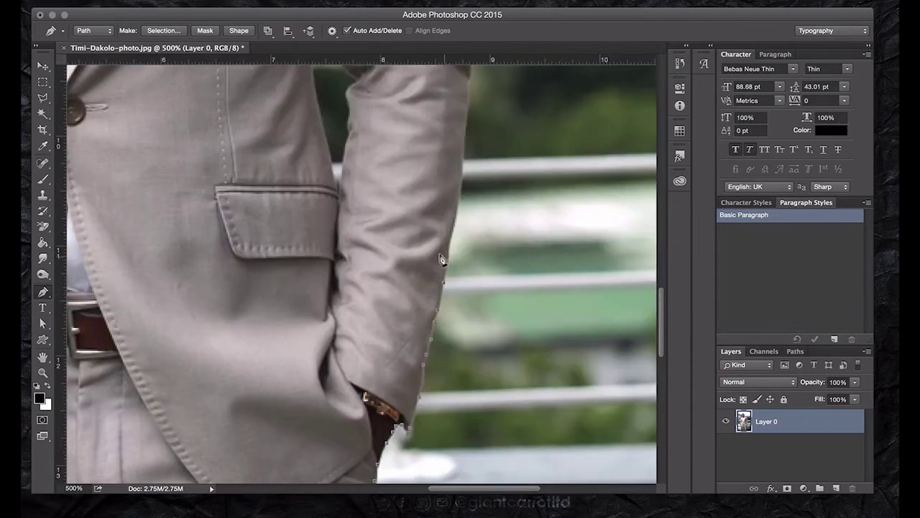
click(454, 221)
click(458, 188)
- Continue the path up the outer edge of the right sleeve around the elbow
scroll(458, 188, up, 4)
scroll(458, 189, right, 1)
click(423, 231)
click(426, 206)
click(422, 182)
scroll(419, 173, up, 3)
click(410, 209)
scroll(410, 209, up, 3)
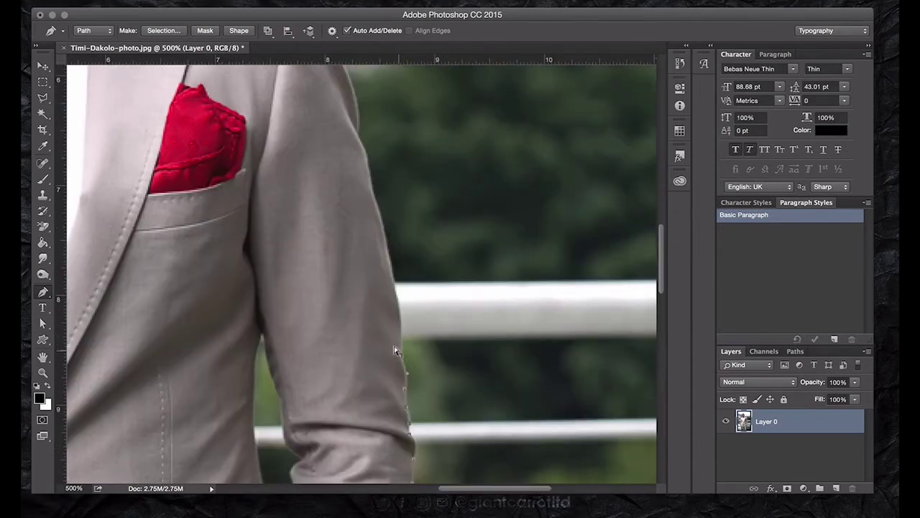
- Trace the right upper sleeve and curve the path over the rounded end of the shoulder
click(389, 280)
scroll(385, 286, up, 3)
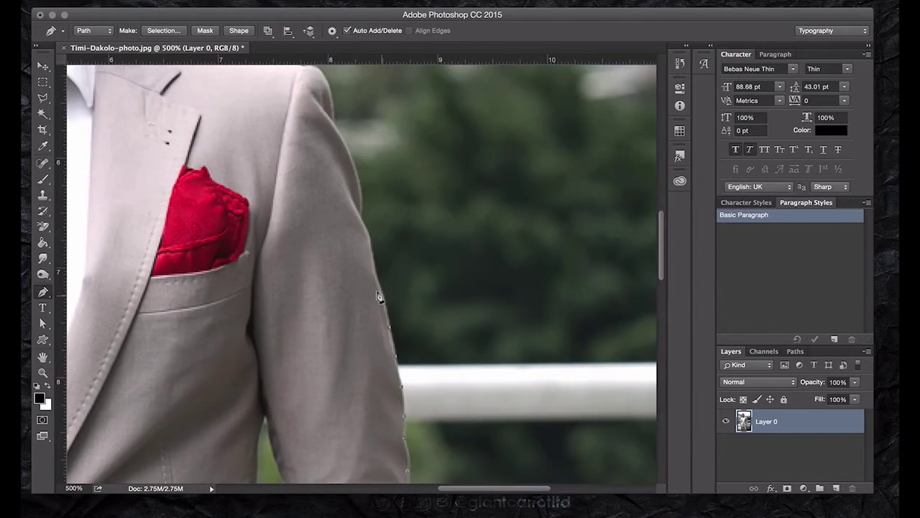
click(358, 218)
scroll(345, 215, up, 2)
click(321, 180)
click(312, 136)
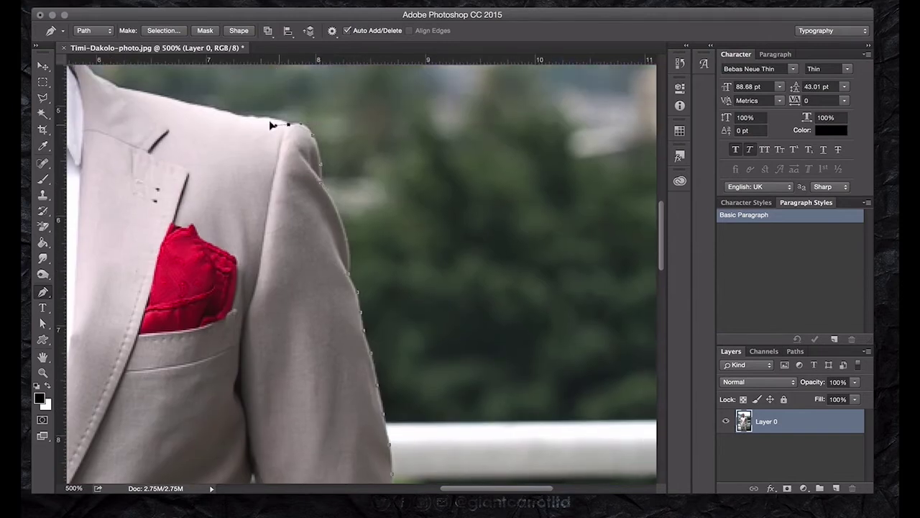
click(285, 126)
- Follow the right shoulder of the jacket up to the collar and onto the edge of the jaw
scroll(302, 144, up, 2)
scroll(302, 144, left, 2)
click(325, 177)
scroll(345, 201, up, 2)
scroll(345, 202, left, 2)
click(336, 220)
click(266, 203)
click(252, 192)
click(239, 178)
click(214, 168)
click(211, 142)
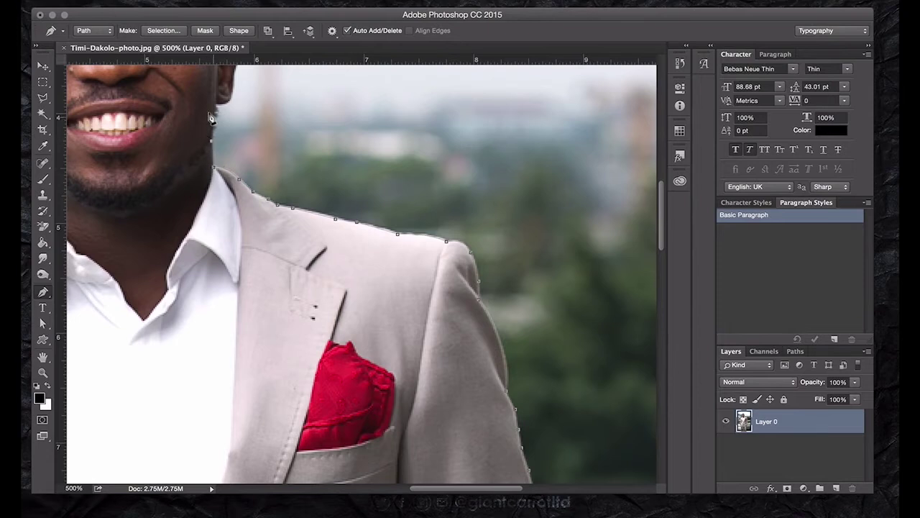
- Trace the path up the right jawline and around the outer edge of the right ear
scroll(216, 107, up, 2)
click(217, 210)
click(232, 199)
click(236, 179)
click(239, 165)
click(237, 140)
click(221, 139)
- Trace the right side and top of the hair and close the path at its starting point
drag(216, 103, 289, 210)
click(294, 186)
click(264, 124)
click(243, 105)
click(200, 87)
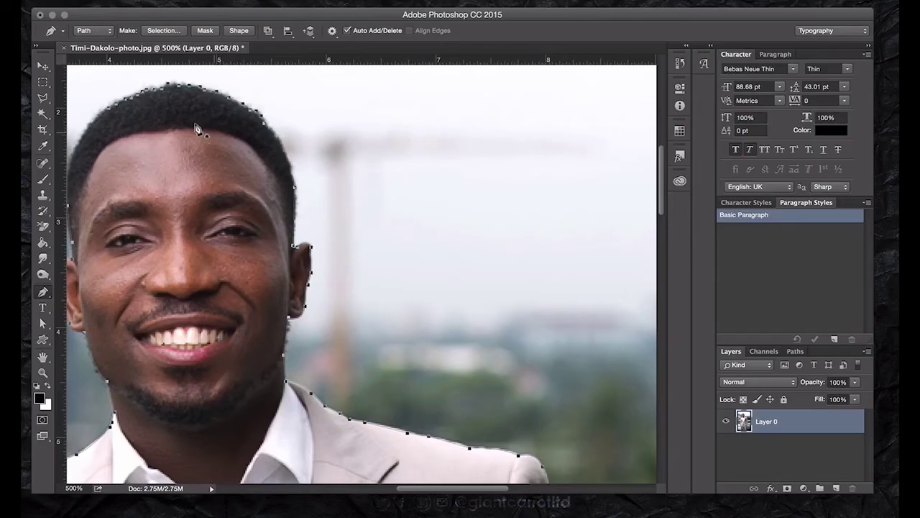
scroll(237, 166, left, 6)
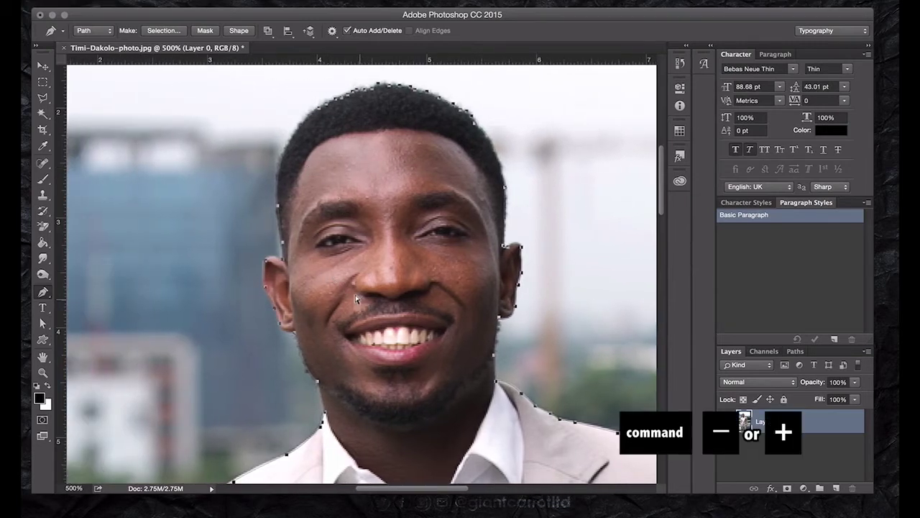
key(super+minus)
key(super+minus)
key(super+minus)
key(super+minus)
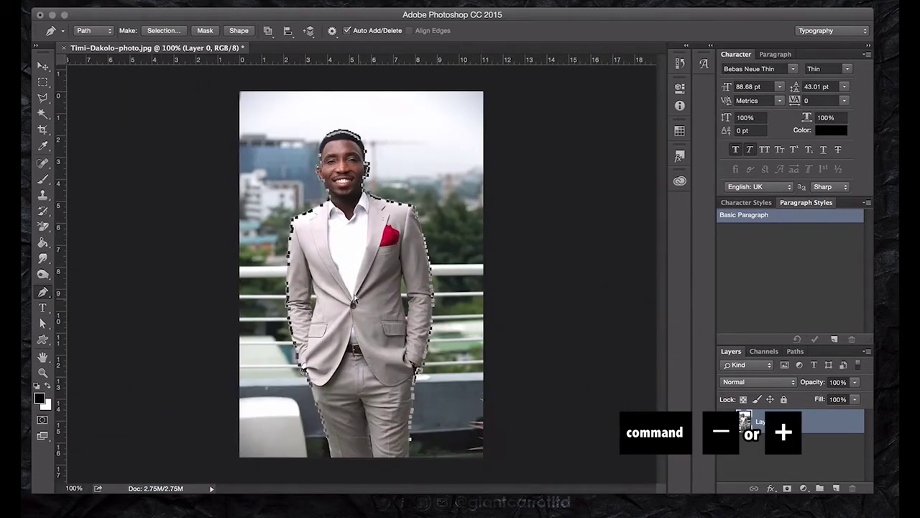
- Select an anchor point on the right sleeve's outer edge with the Direct Selection tool and shift it slightly
click(44, 324)
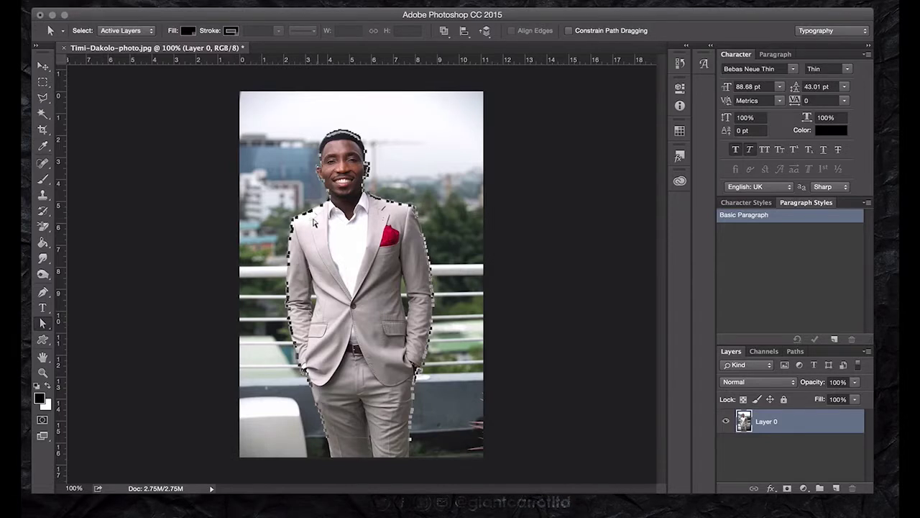
key(super+plus)
key(super+plus)
key(super+plus)
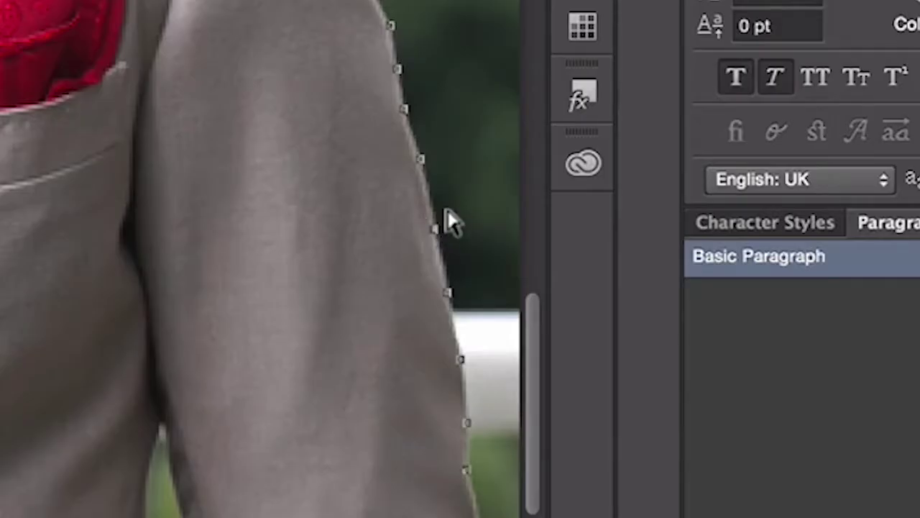
click(448, 219)
click(425, 231)
mouse_move(424, 230)
mouse_down()
mouse_move(302, 237)
mouse_move(438, 230)
mouse_move(428, 241)
mouse_up()
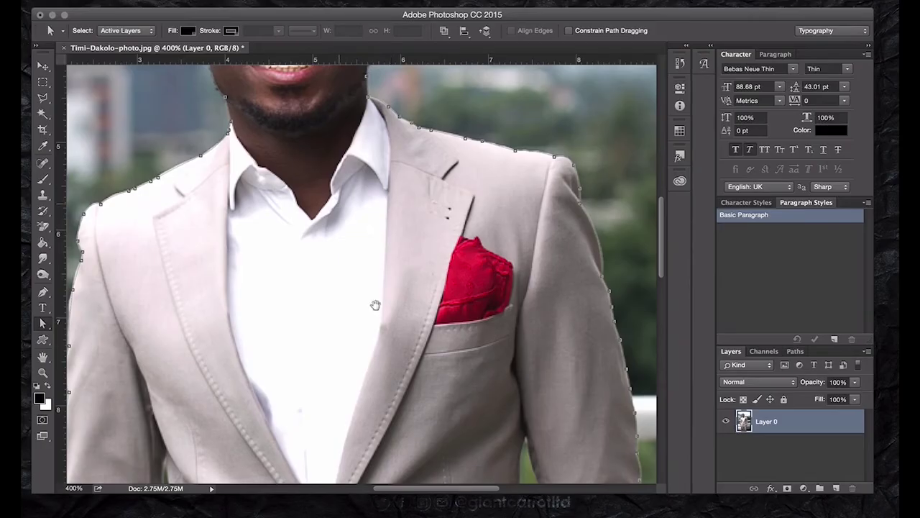
- Fine-tune the anchor points on the left jacket shoulder beside the collar and check the path around the head
scroll(376, 304, up, 5)
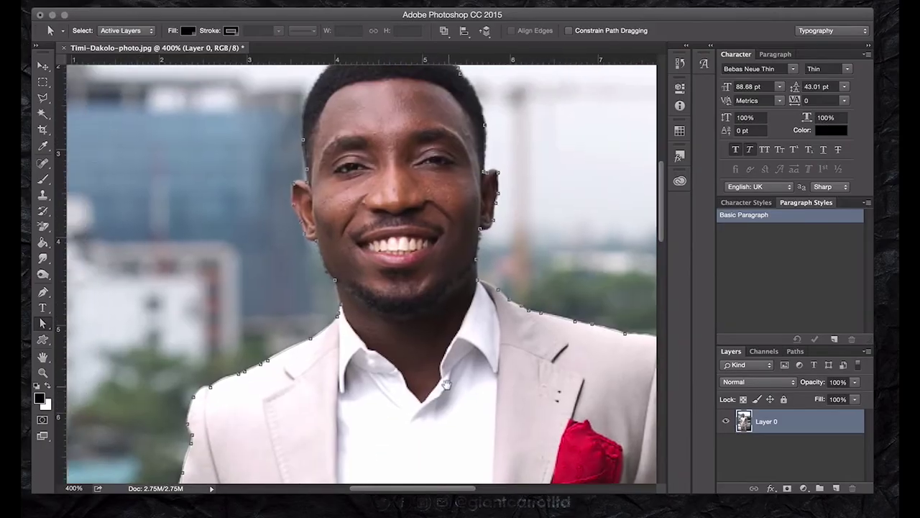
click(319, 333)
click(310, 335)
scroll(309, 336, up, 3)
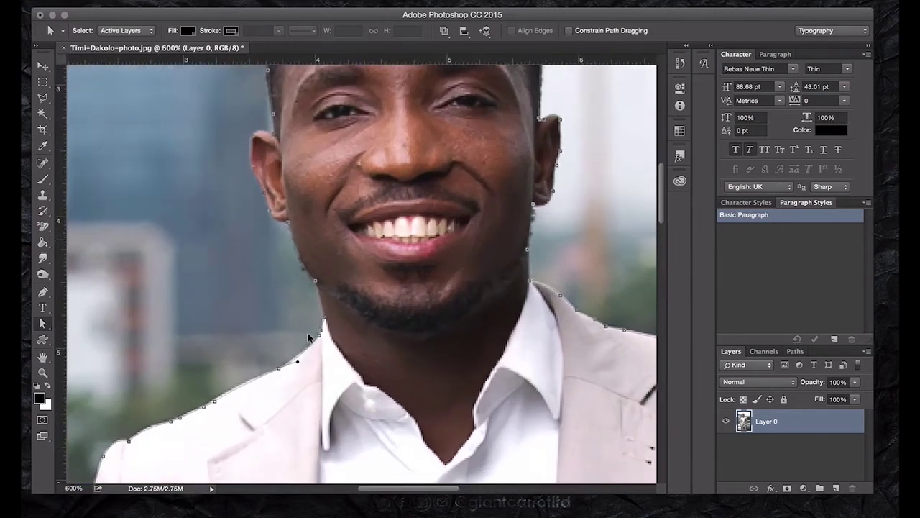
click(276, 374)
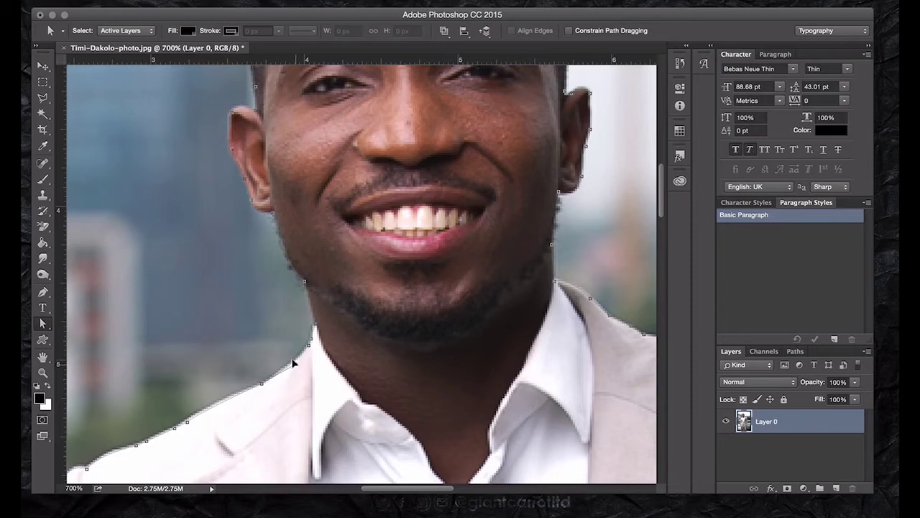
click(294, 361)
scroll(263, 195, up, 4)
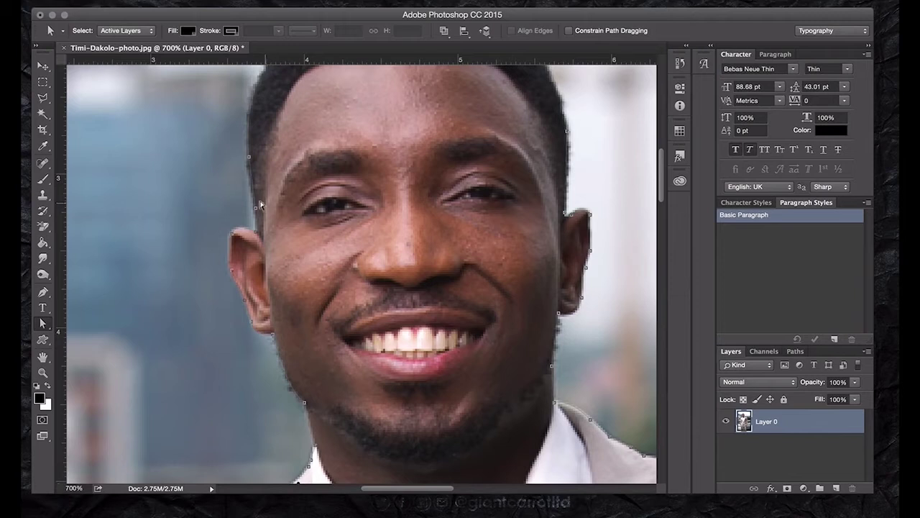
scroll(246, 164, up, 5)
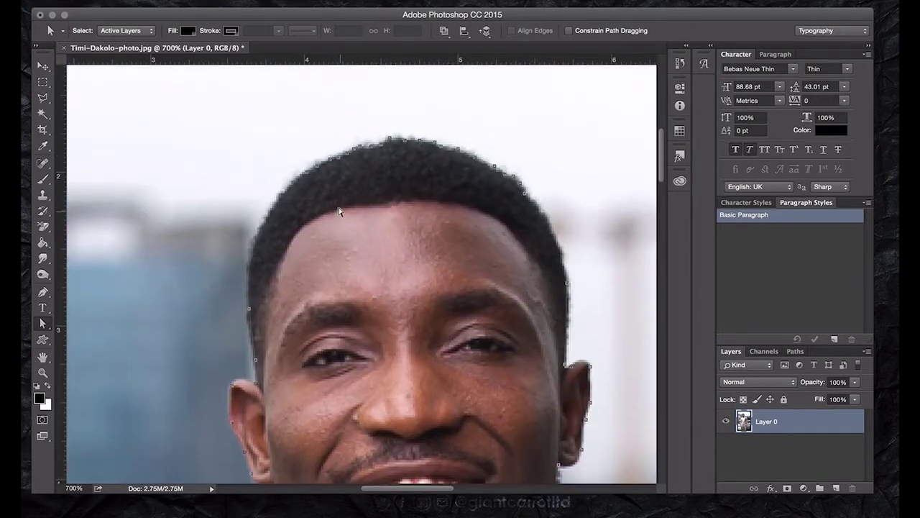
scroll(335, 214, down, 5)
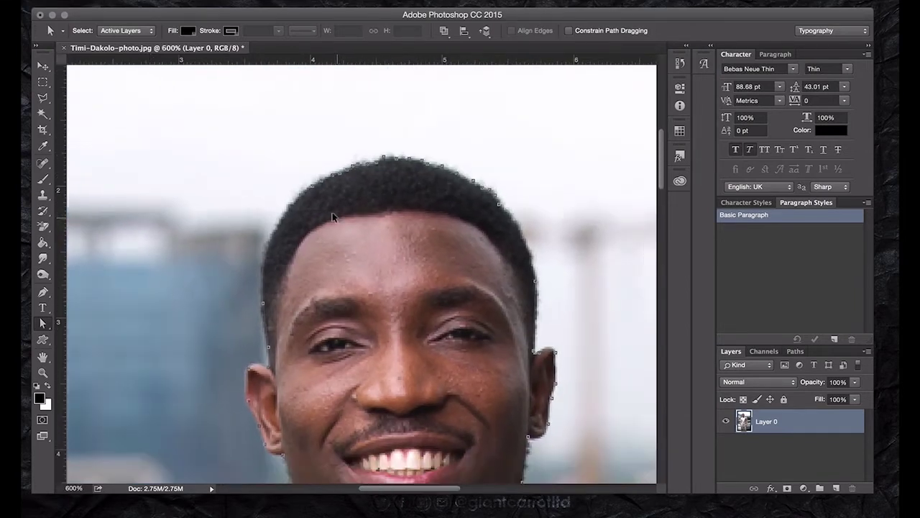
scroll(332, 212, down, 5)
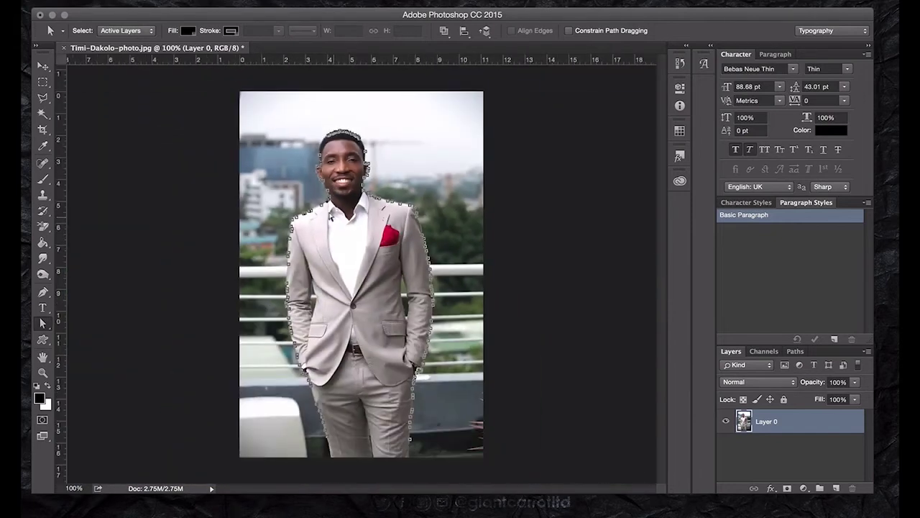
- Convert the path around the man into a new anti-aliased selection with a feather radius of 0 pixels
right_click(345, 227)
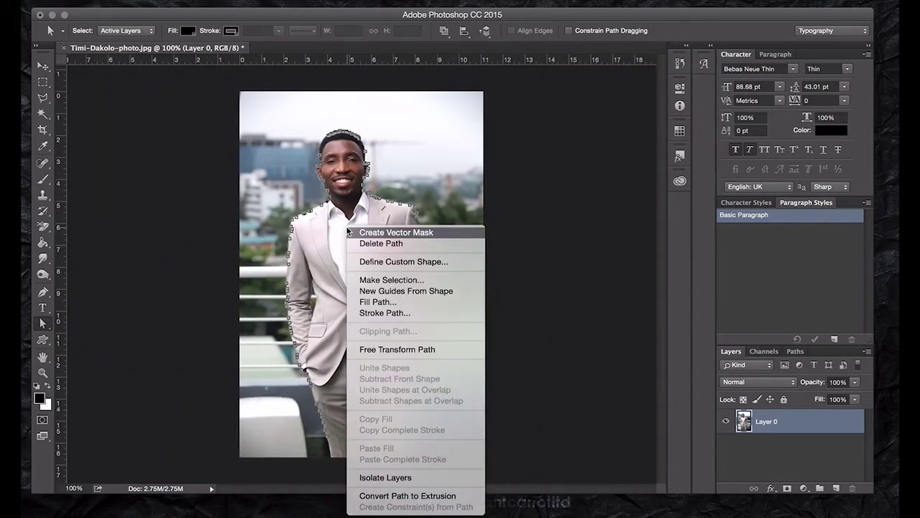
click(378, 281)
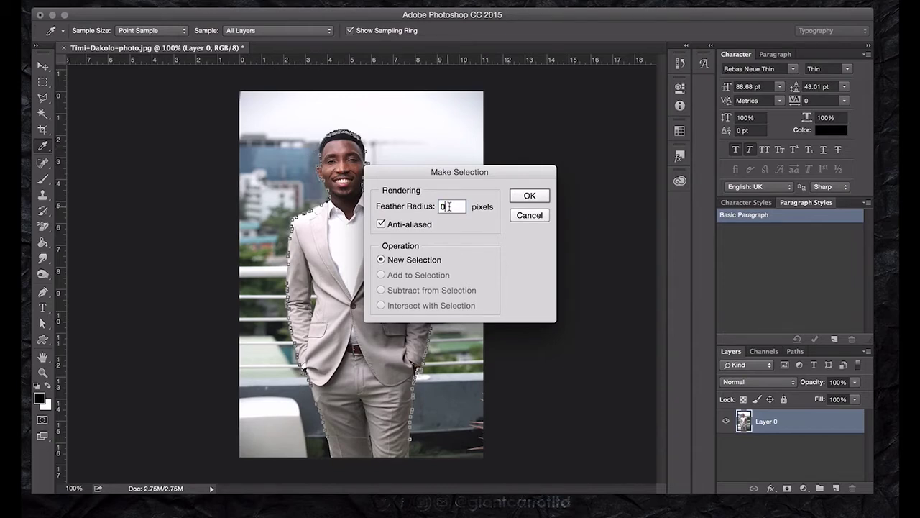
click(530, 198)
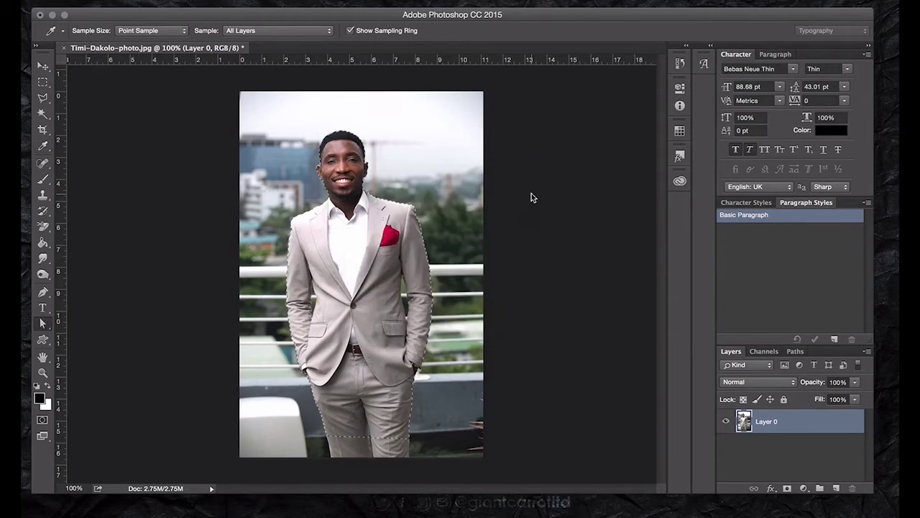
key(a)
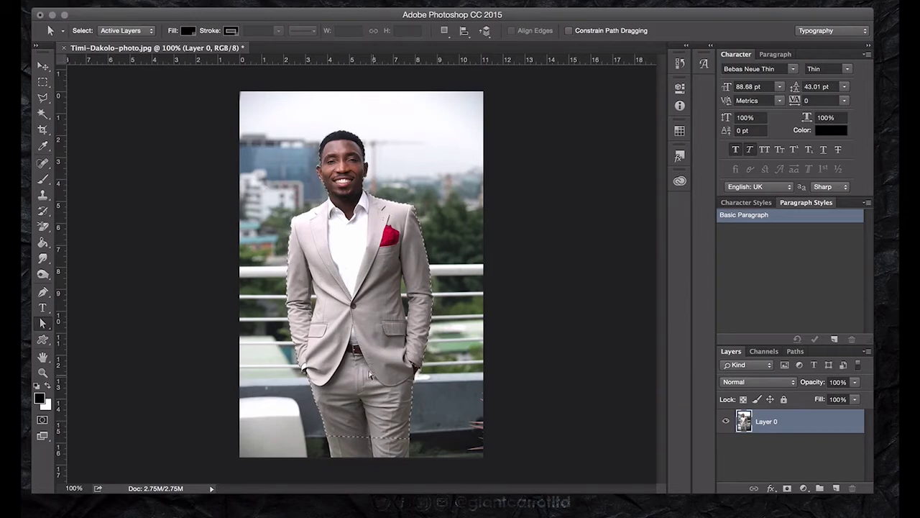
- Copy the selected man onto a new layer and hide the original photo layer
key(super+c)
key(super+v)
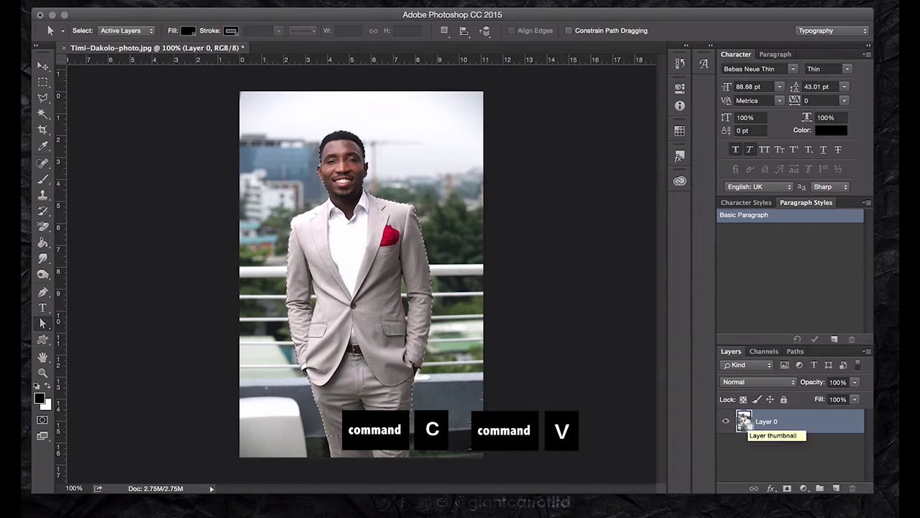
key(super+v)
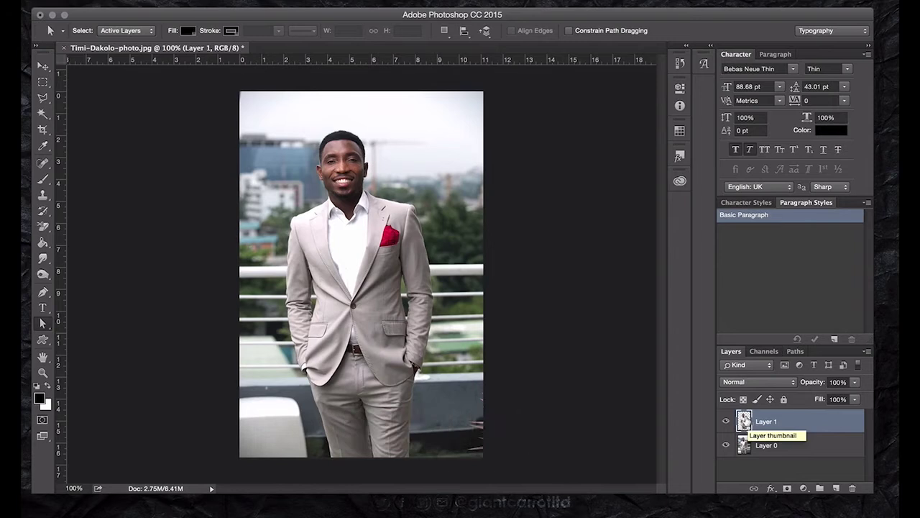
click(725, 443)
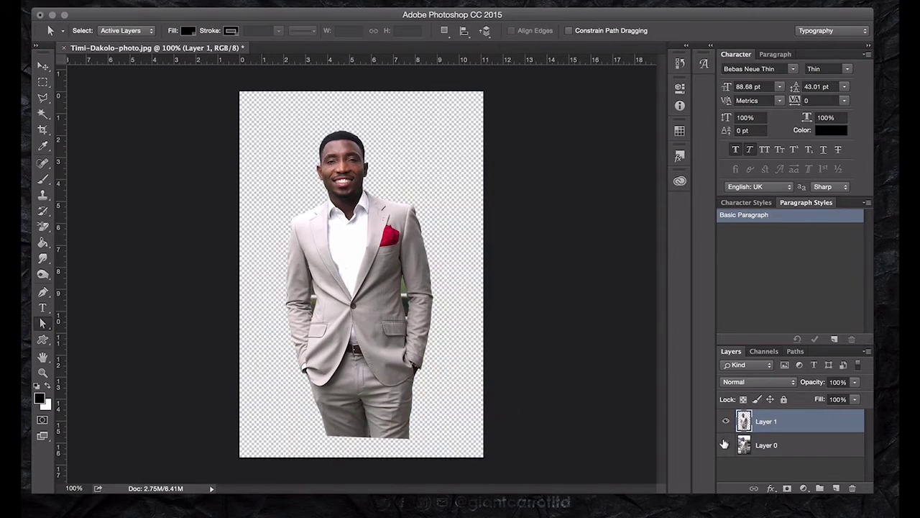
click(725, 443)
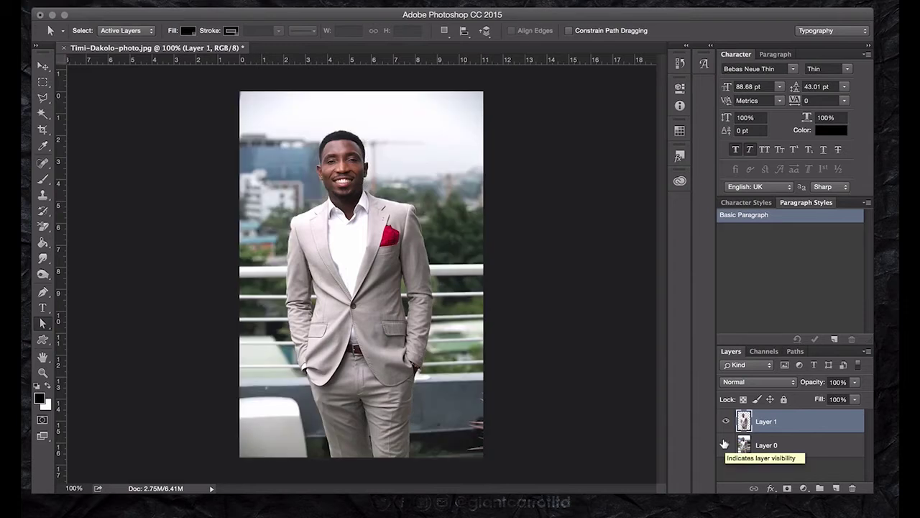
click(725, 444)
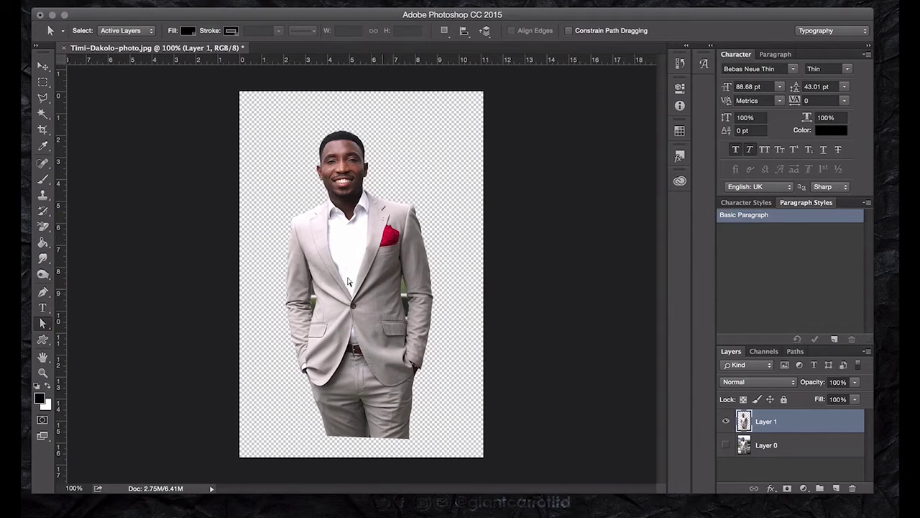
- Outline the background gap between the jacket and the sleeve on the pocket-square side with the Polygonal Lasso and delete it
click(42, 99)
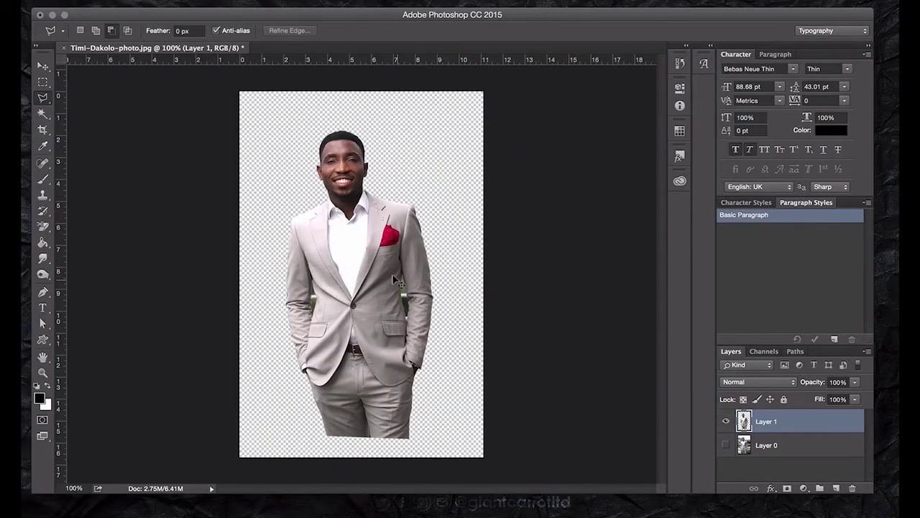
key(super+equal)
key(super+equal)
key(super+equal)
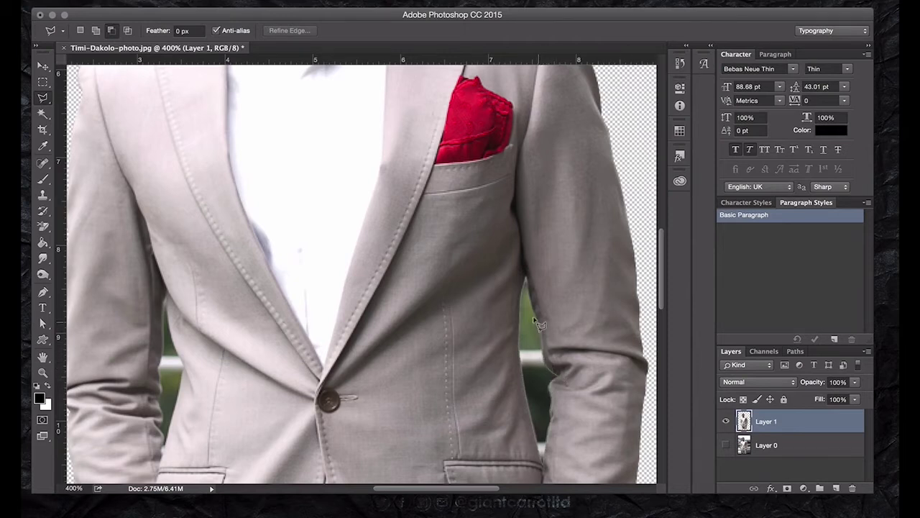
click(523, 275)
click(523, 276)
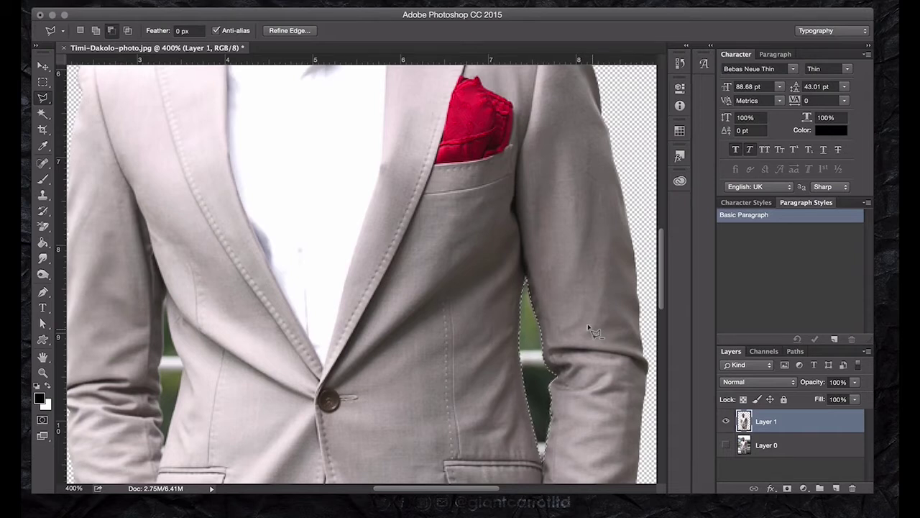
key(Delete)
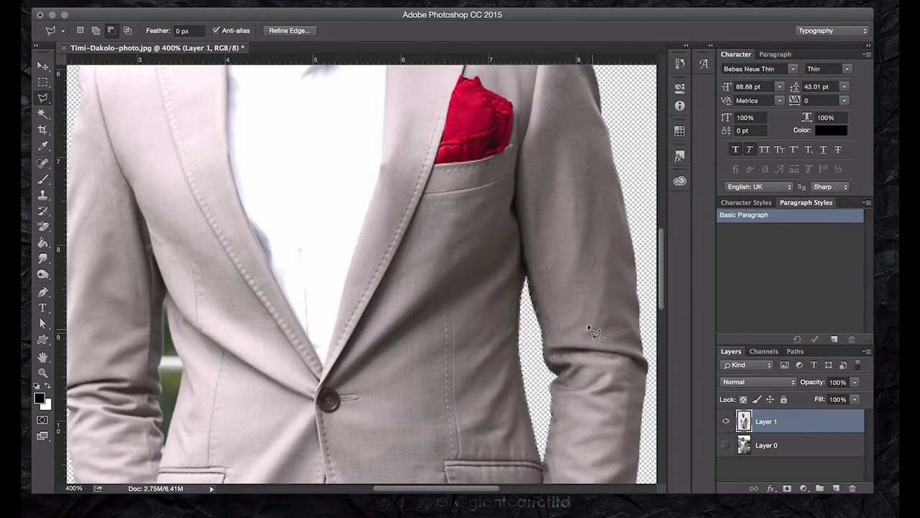
- Remove the background in the gap beside the opposite sleeve, and set the Polygonal Lasso to New Selection mode
scroll(410, 341, left, 5)
scroll(407, 338, left, 1)
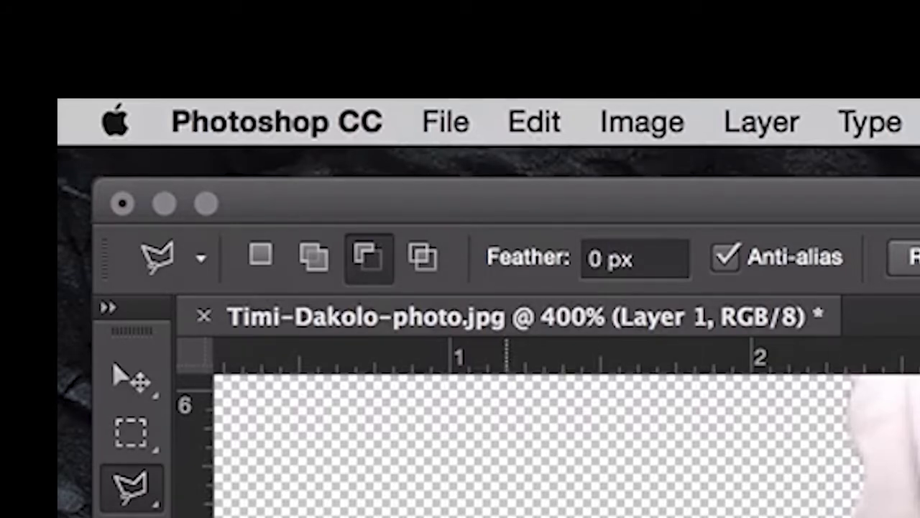
click(262, 264)
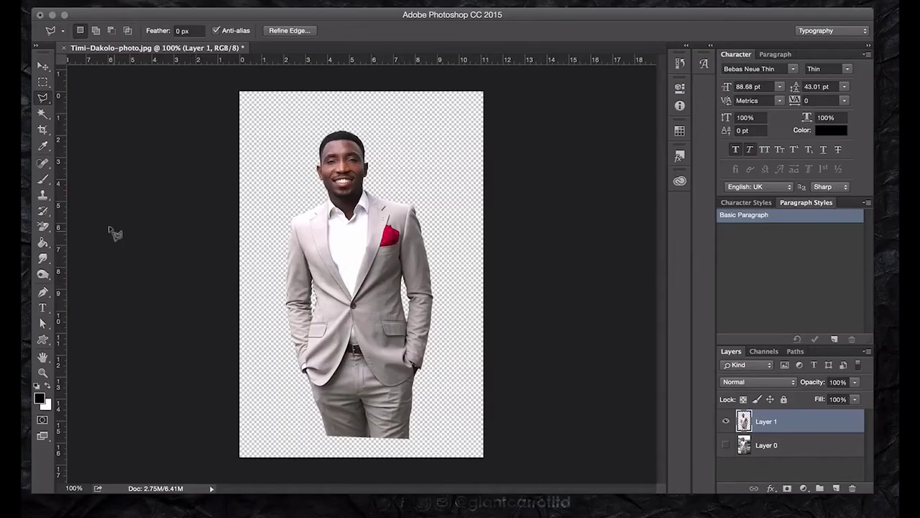
click(130, 431)
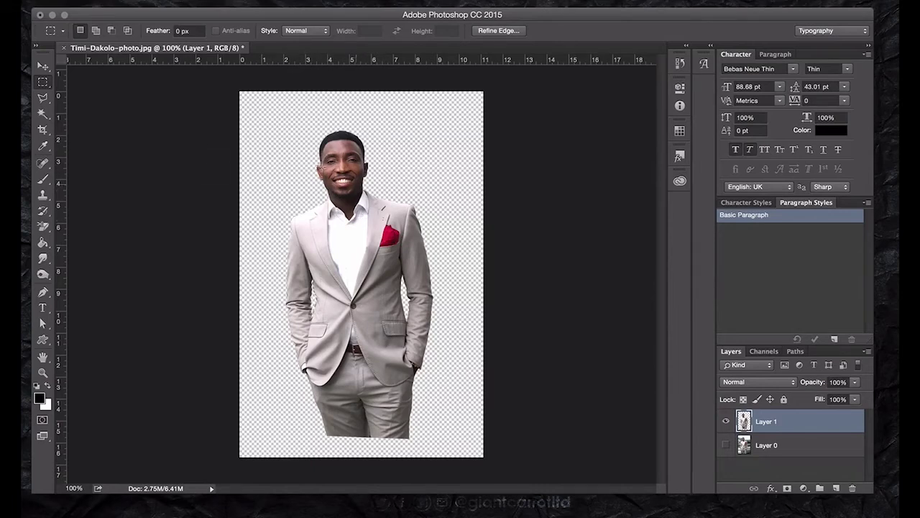
- Show the original photo layer again, clear the selection and make that layer active with the Move tool
click(725, 445)
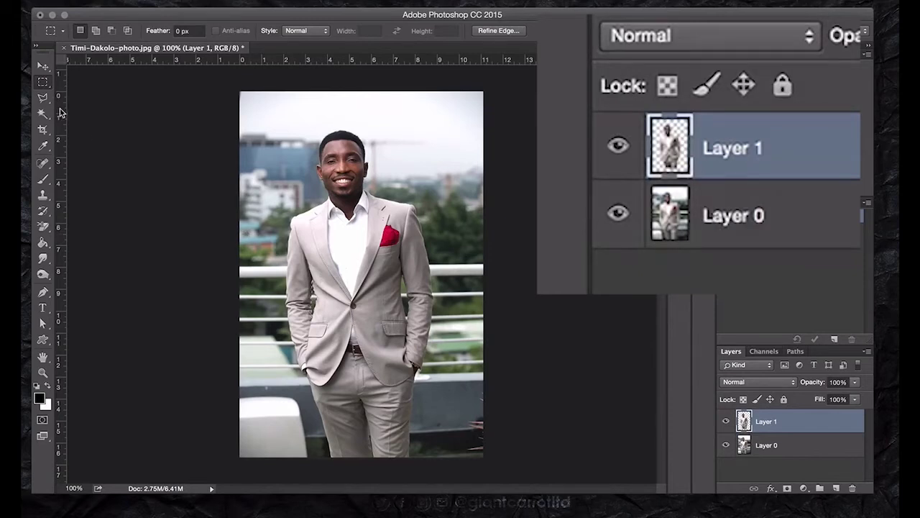
click(239, 154)
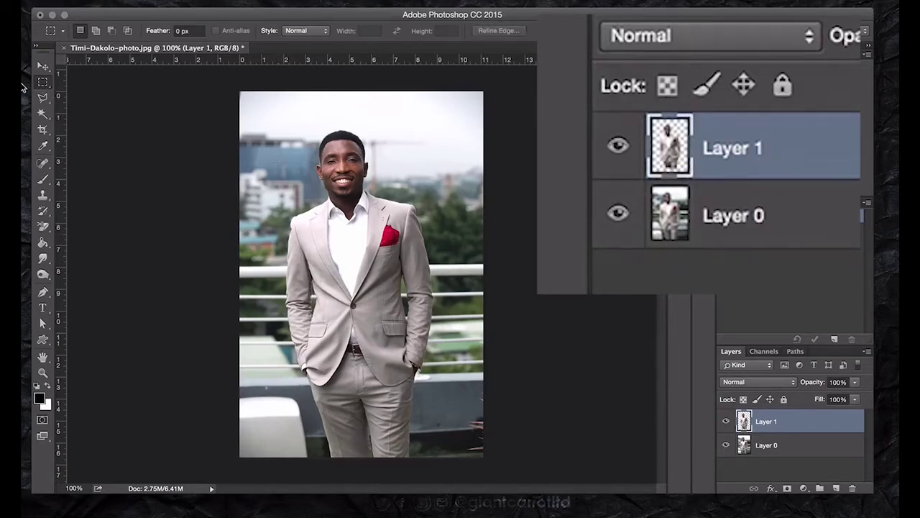
click(42, 65)
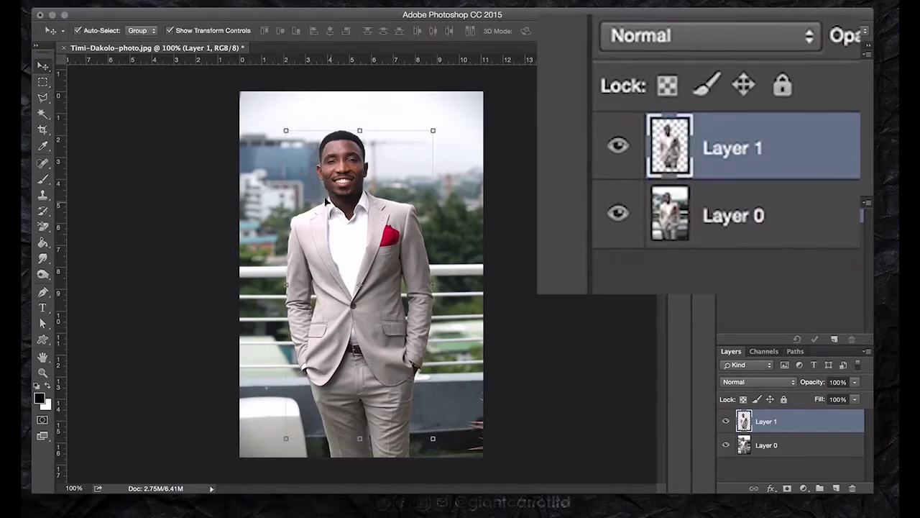
click(263, 193)
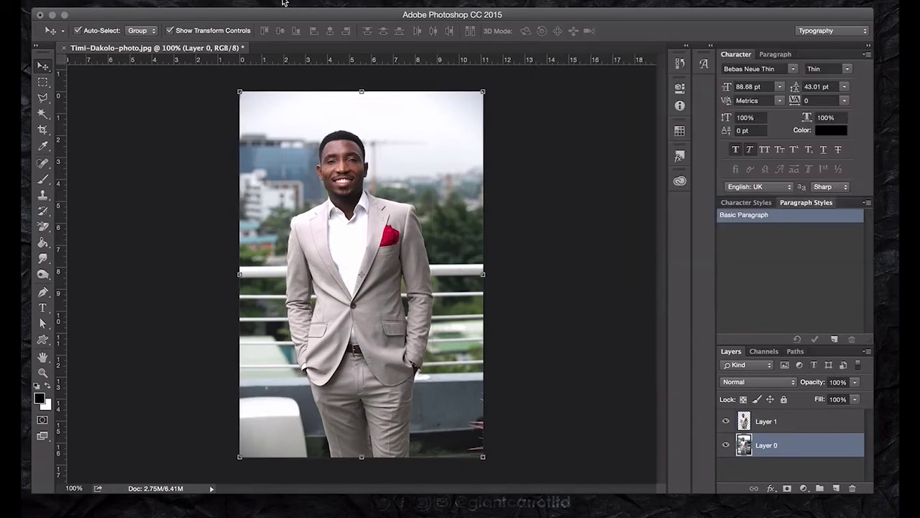
- Try a Gaussian Blur on the original photo layer with radii of 43.0 and 30.3 pixels, and cancel it
click(291, 1)
mouse_move(316, 1)
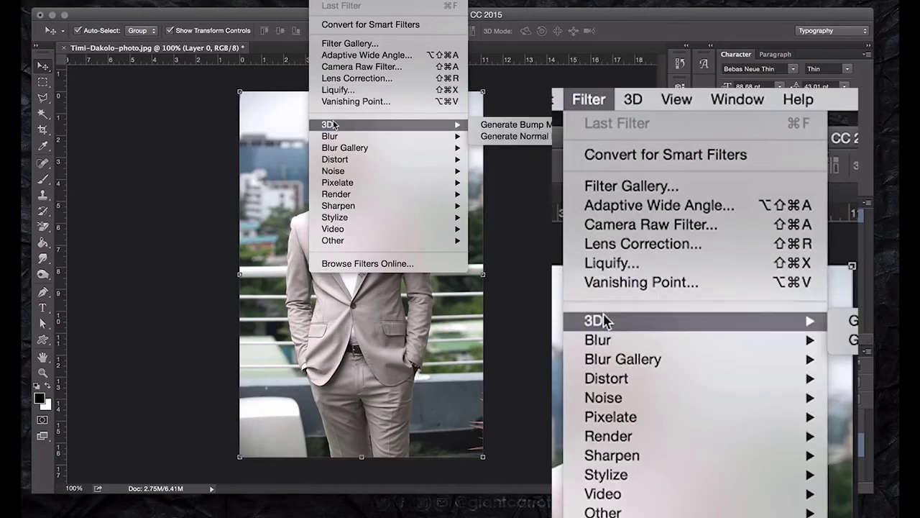
mouse_move(333, 137)
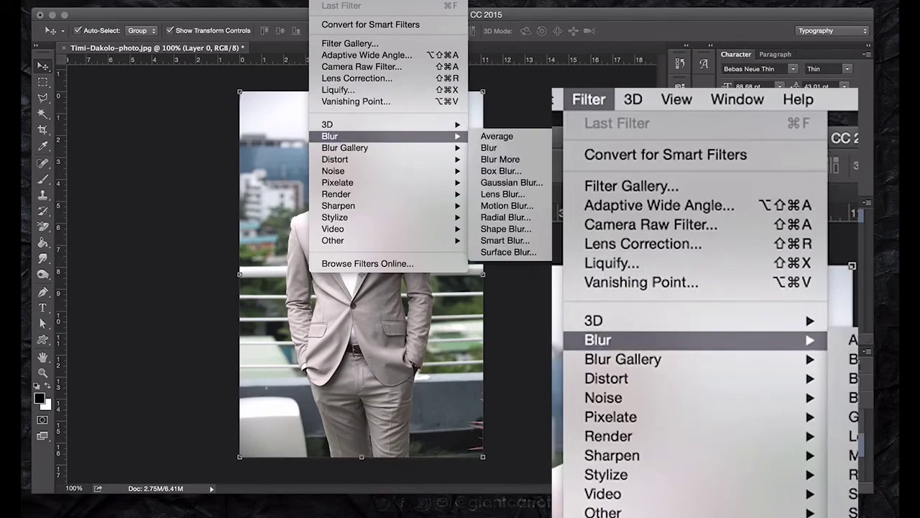
click(536, 185)
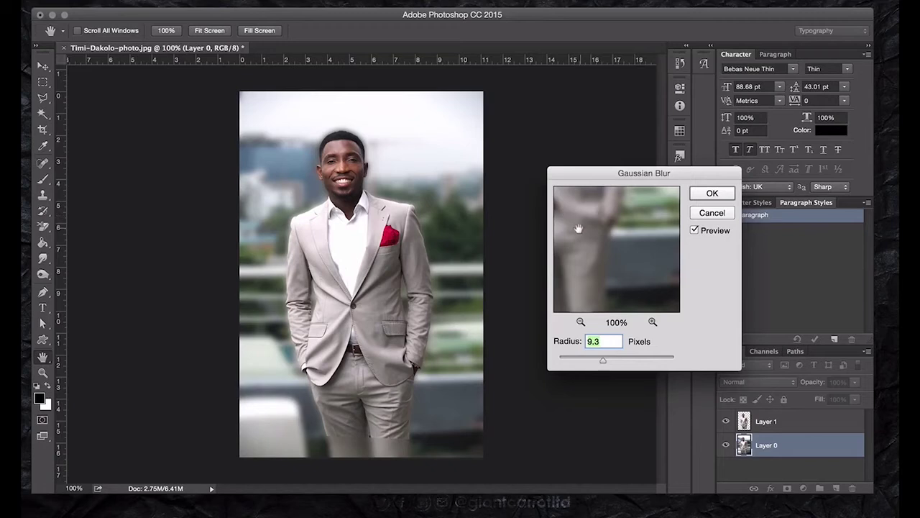
click(587, 356)
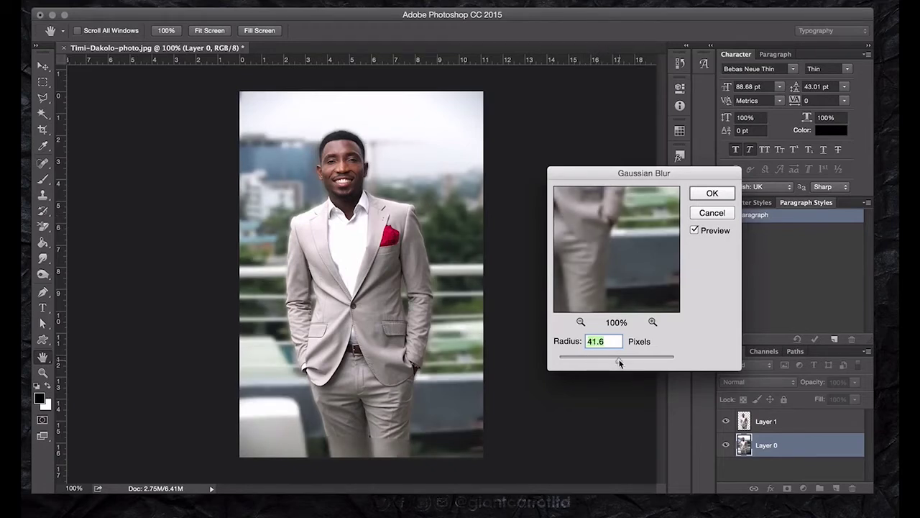
drag(620, 363, 621, 363)
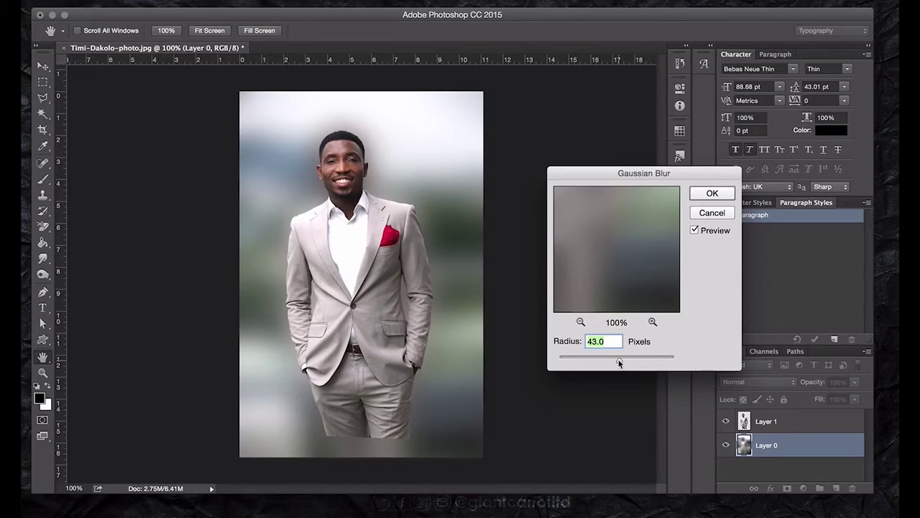
drag(610, 362, 614, 363)
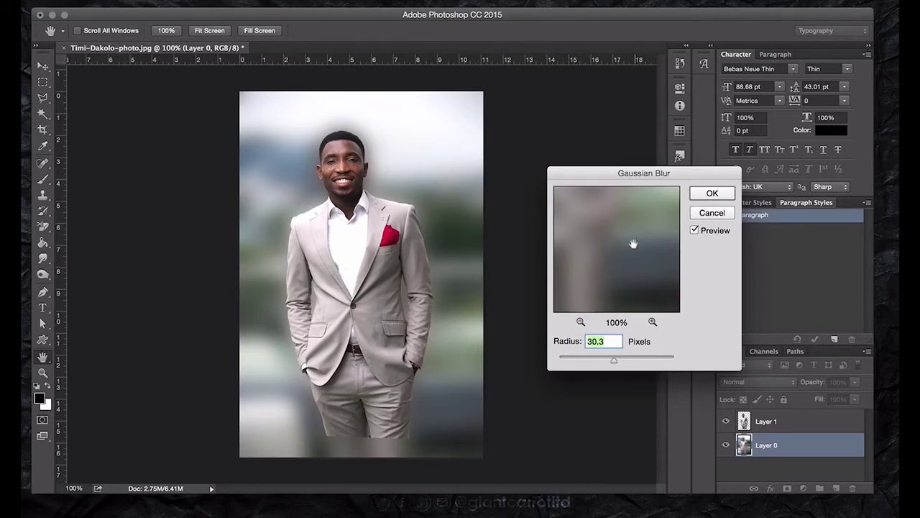
click(711, 213)
key(v)
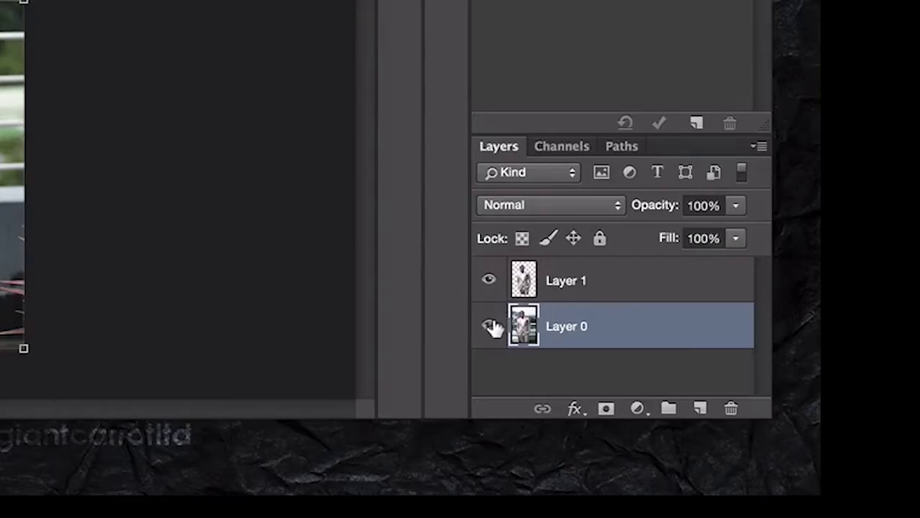
- Add a new layer between the cut-out and the original photo and fill it with black using the Paint Bucket
click(697, 408)
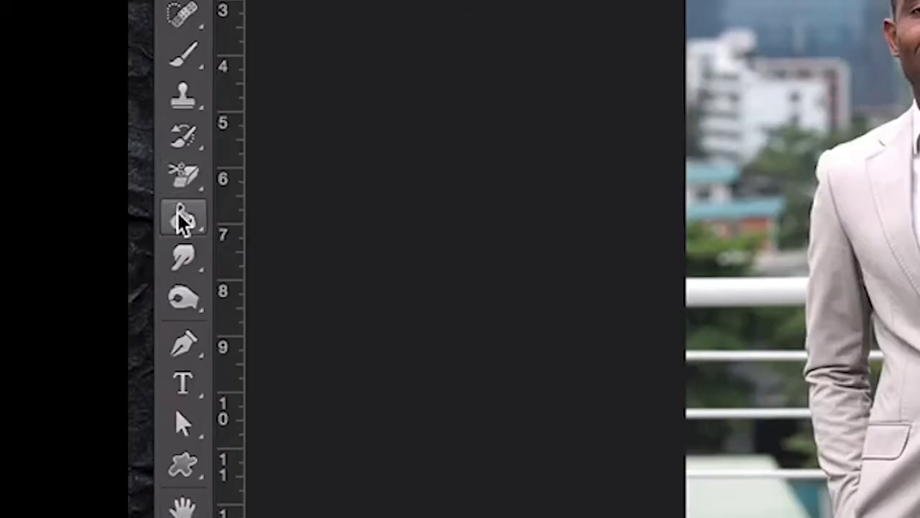
click(184, 221)
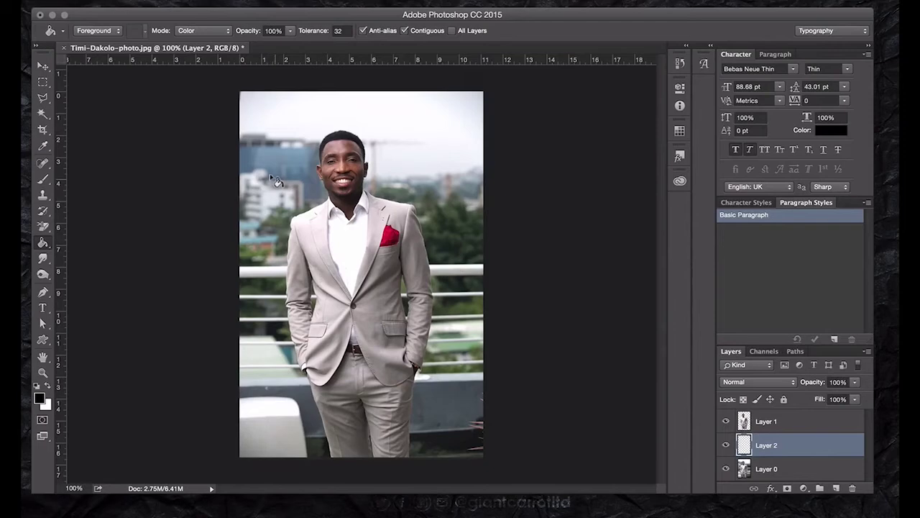
click(273, 180)
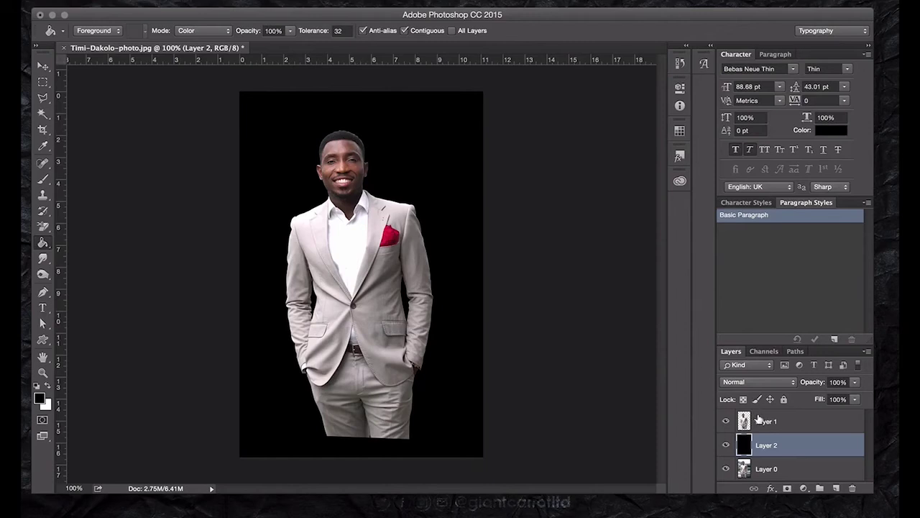
- Make the cut-out layer active and load its outline as a selection, with the man's head in close view
click(761, 422)
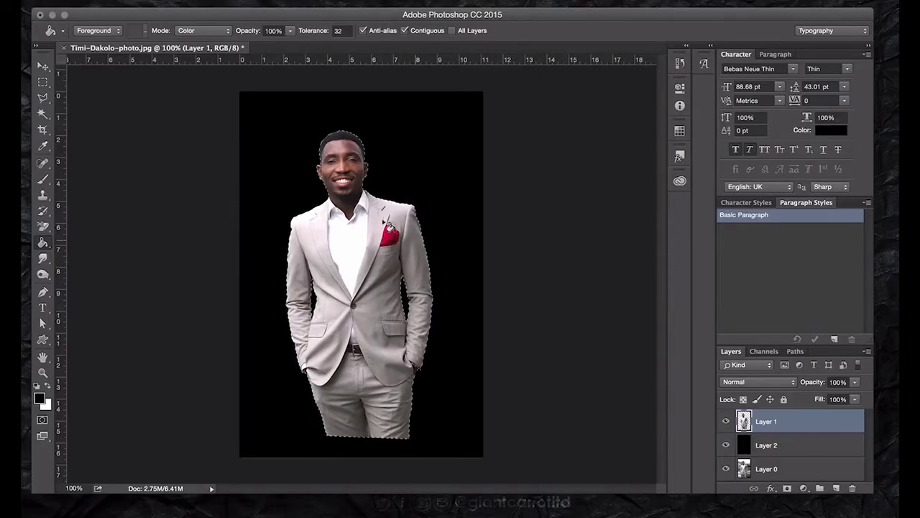
key(super+plus)
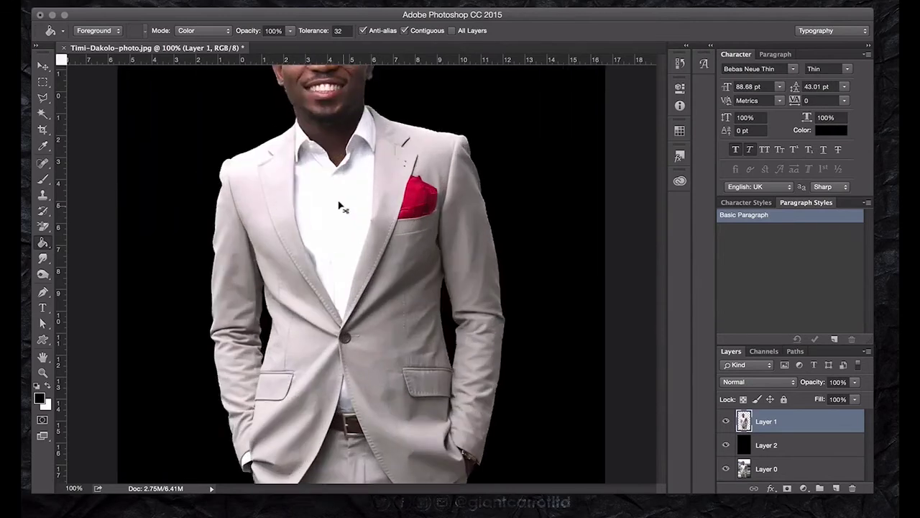
key(super+plus)
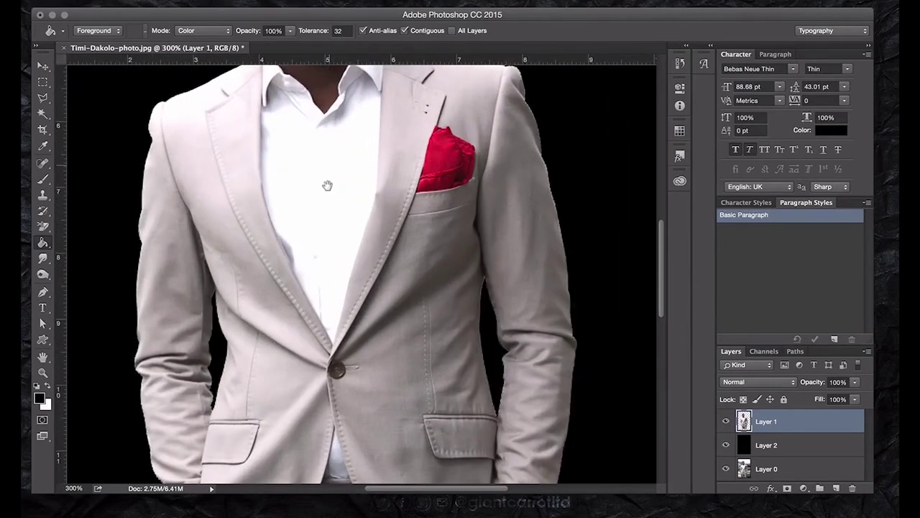
scroll(336, 183, up, 5)
scroll(328, 167, up, 3)
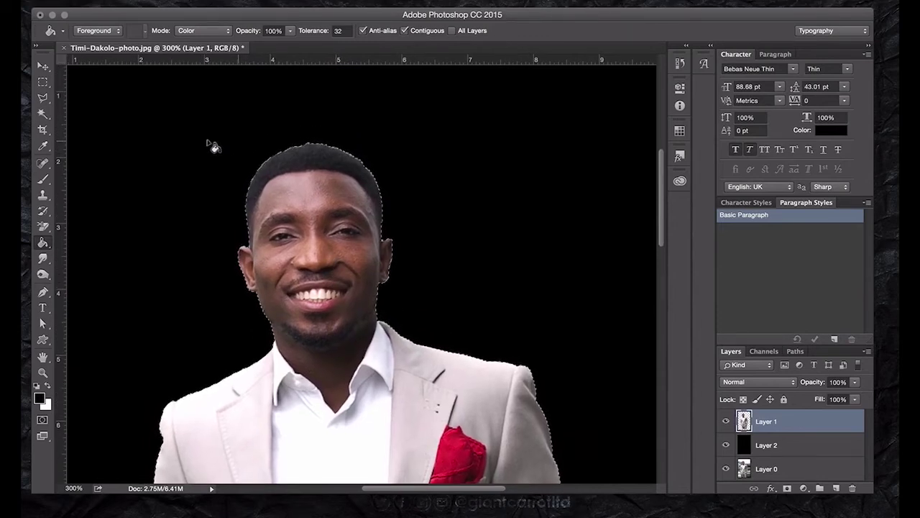
click(43, 197)
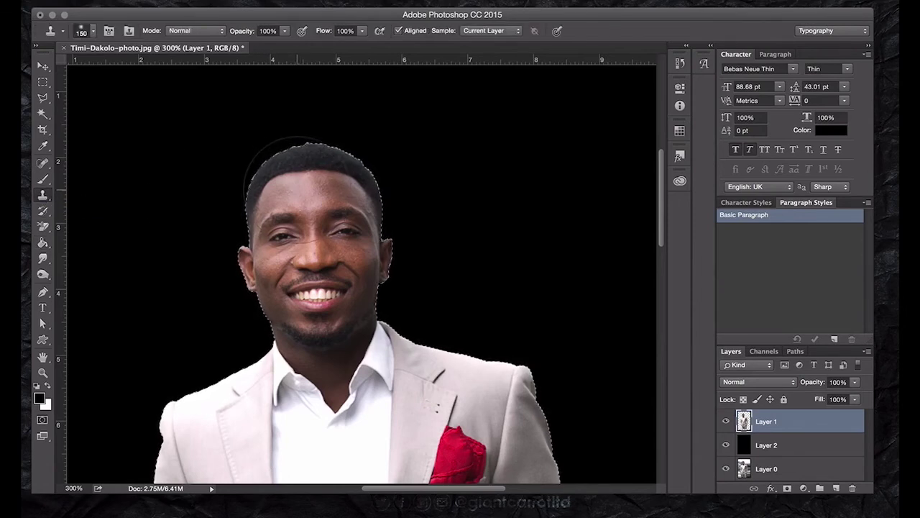
key(bracketleft)
key(bracketleft)
key(bracketleft)
key(bracketleft)
key(bracketleft)
key(bracketleft)
key(bracketleft)
key(bracketleft)
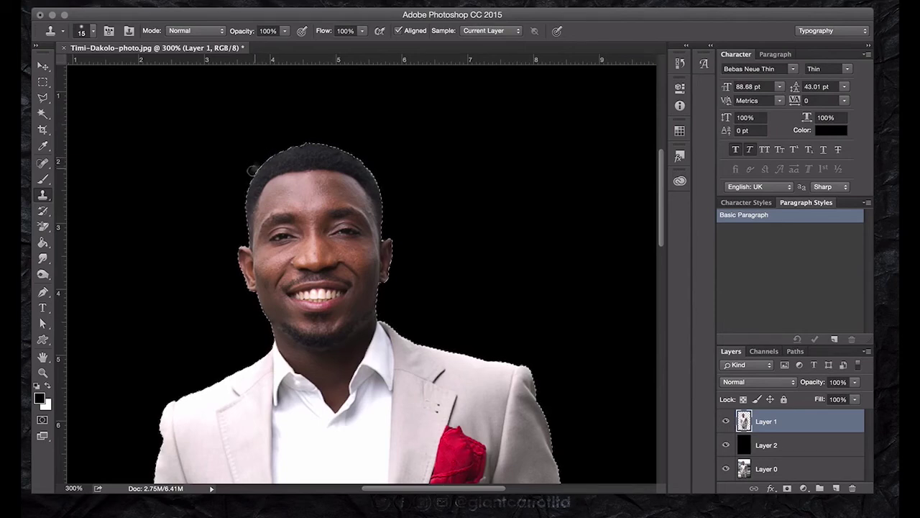
- Clear the selection around the man and switch to the Smudge tool
key(m)
key(ctrl+d)
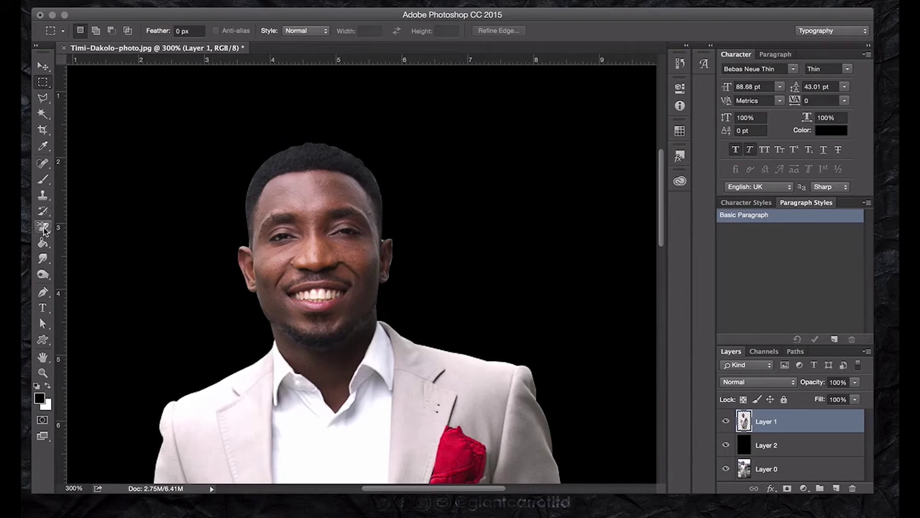
click(43, 259)
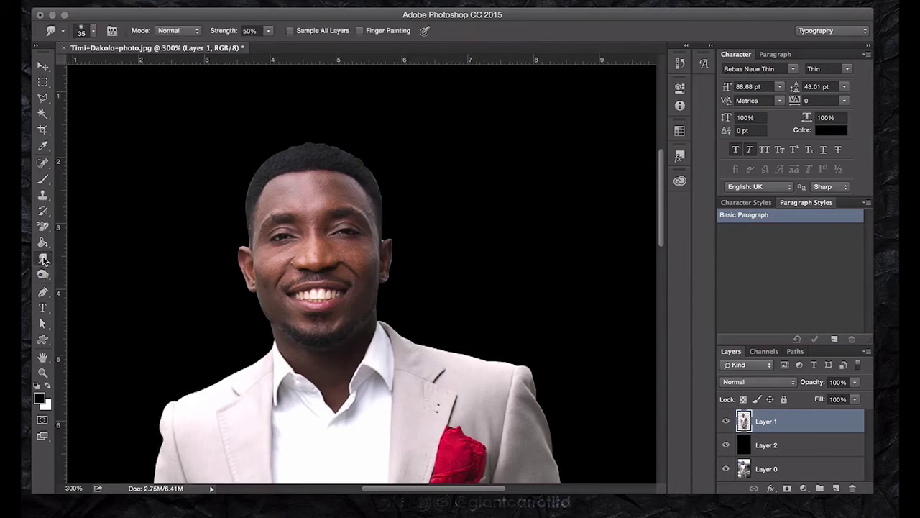
- Replace the Smudge tool's brush presets with the Assorted Brushes set and look through its brushes
right_click(234, 137)
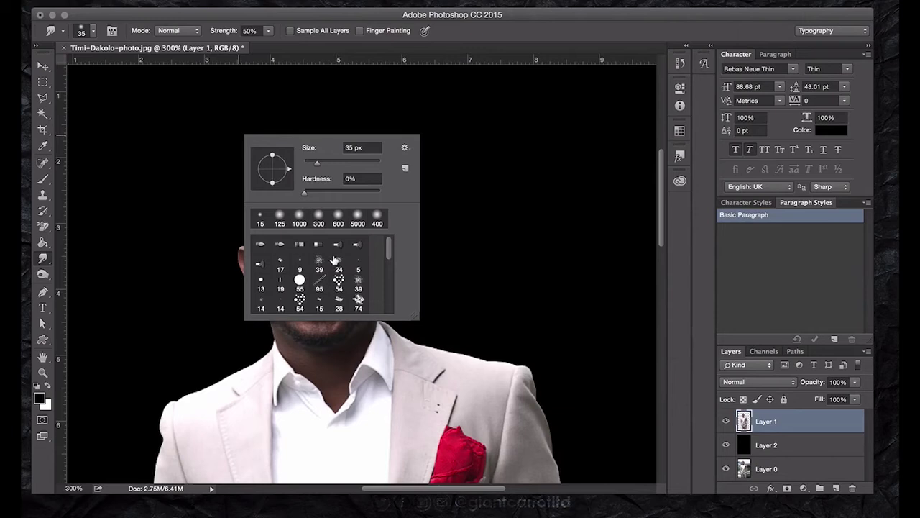
click(406, 148)
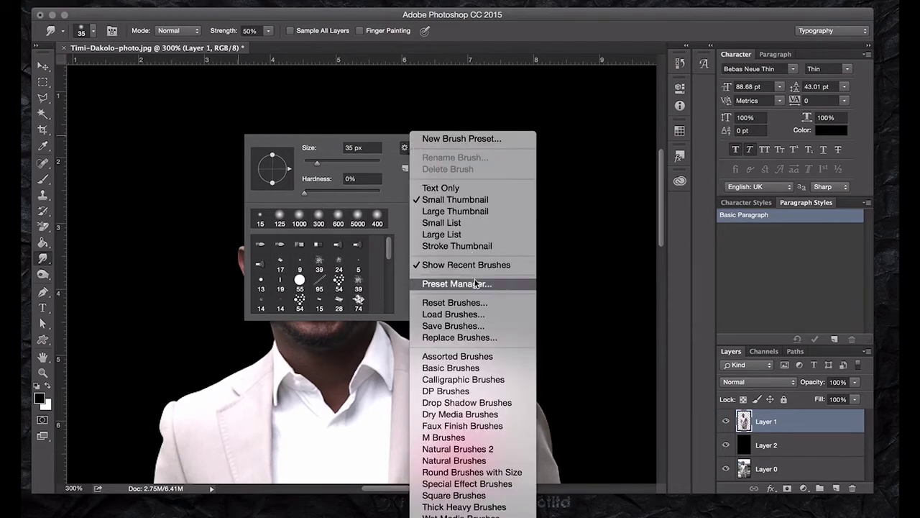
click(464, 357)
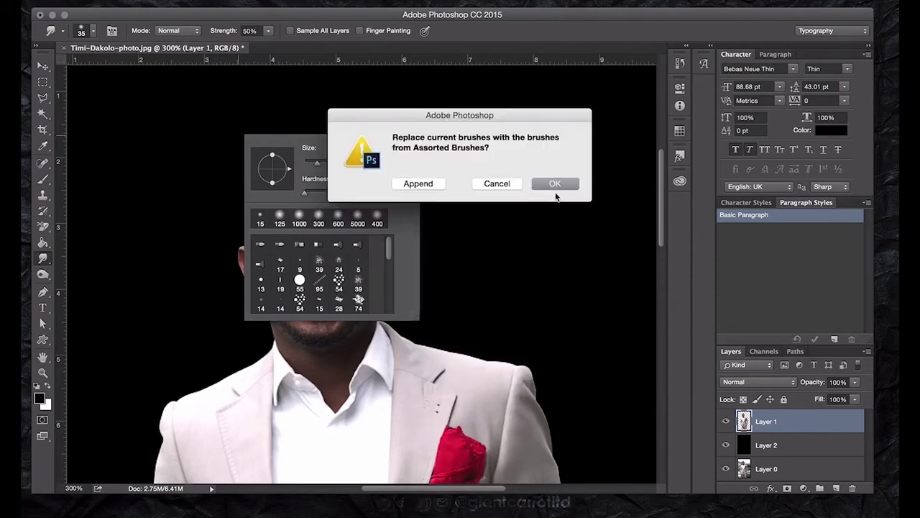
click(556, 185)
scroll(389, 277, down, 3)
scroll(392, 287, down, 2)
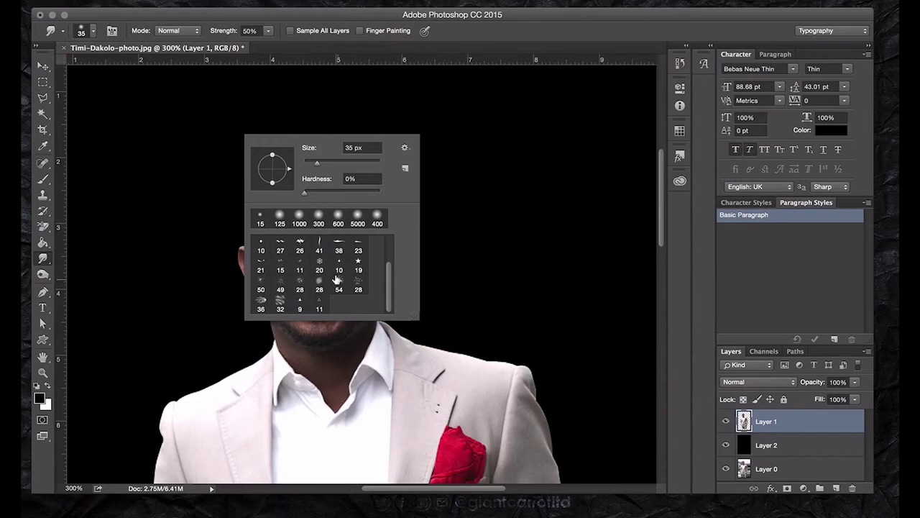
- Replace the brush presets with the Wet Media Brushes set, pick the 39 px spatter brush and reduce its size to 23 px
click(405, 147)
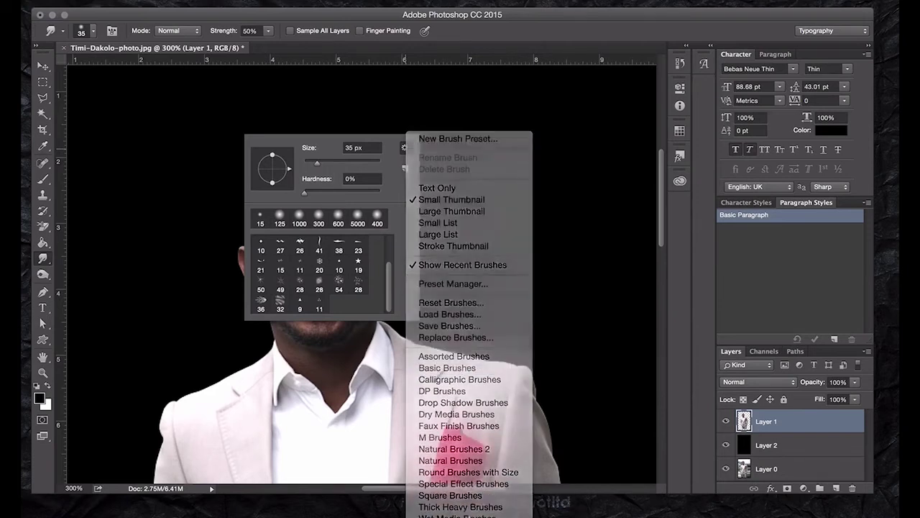
click(458, 515)
click(550, 185)
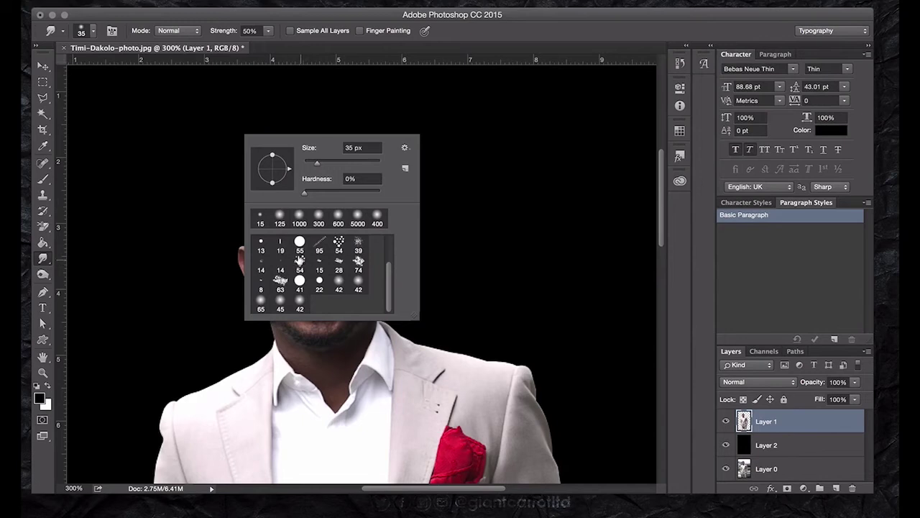
click(359, 244)
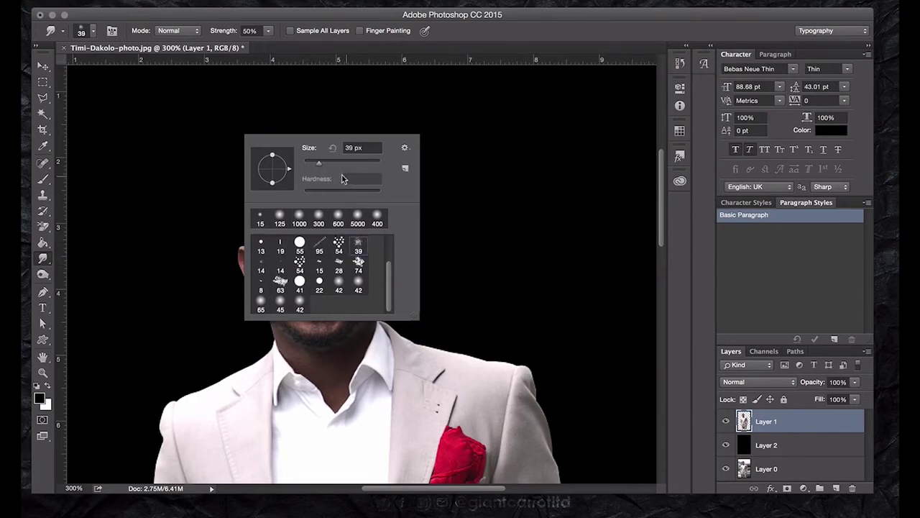
drag(318, 162, 312, 162)
click(503, 196)
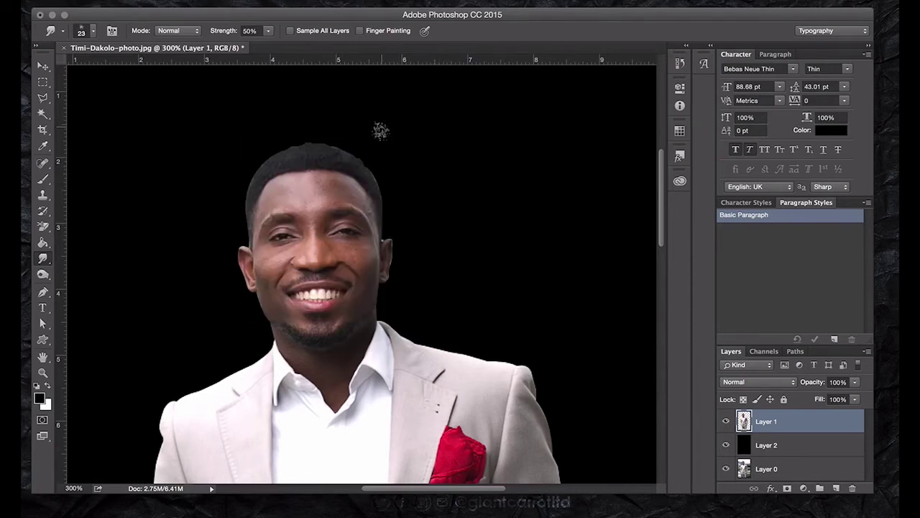
- Smudge the edge of the hair with a 10 px brush at 100% strength
key(bracketleft)
key(bracketleft)
click(269, 32)
drag(270, 40, 305, 43)
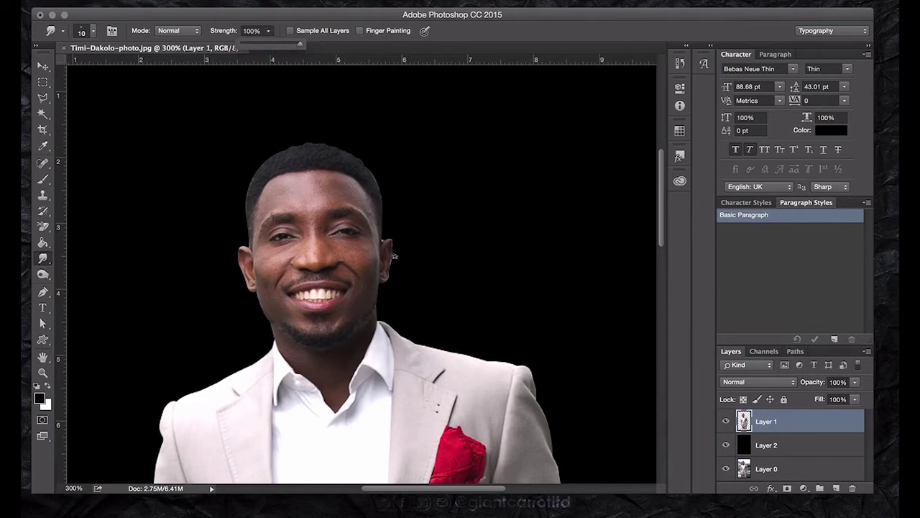
drag(376, 174, 378, 177)
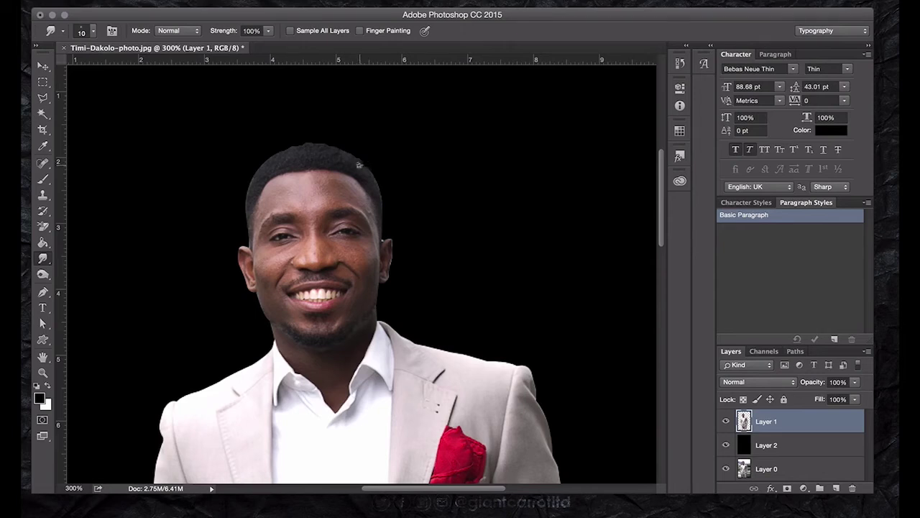
- Examine the cut-out's edges around the hair and ears at high magnification
key(ctrl+plus)
key(ctrl+plus)
key(ctrl+plus)
key(ctrl+plus)
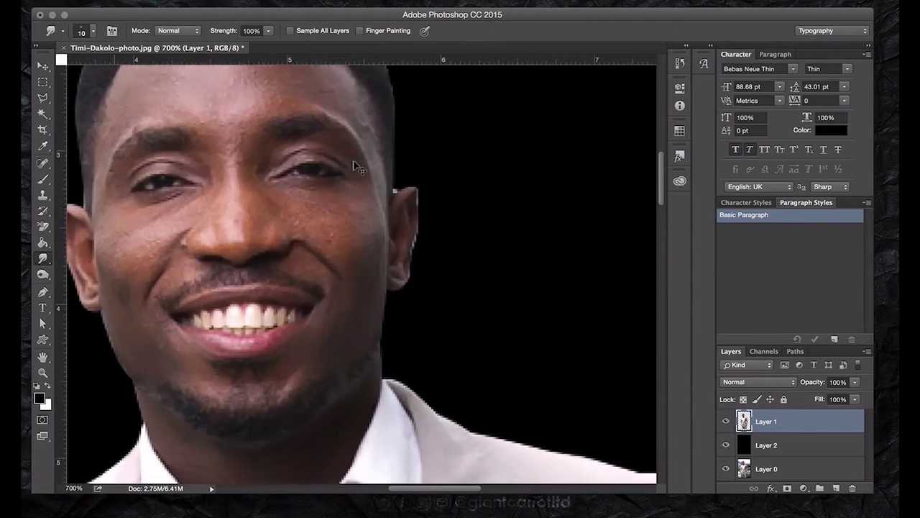
key(ctrl+plus)
key(ctrl+plus)
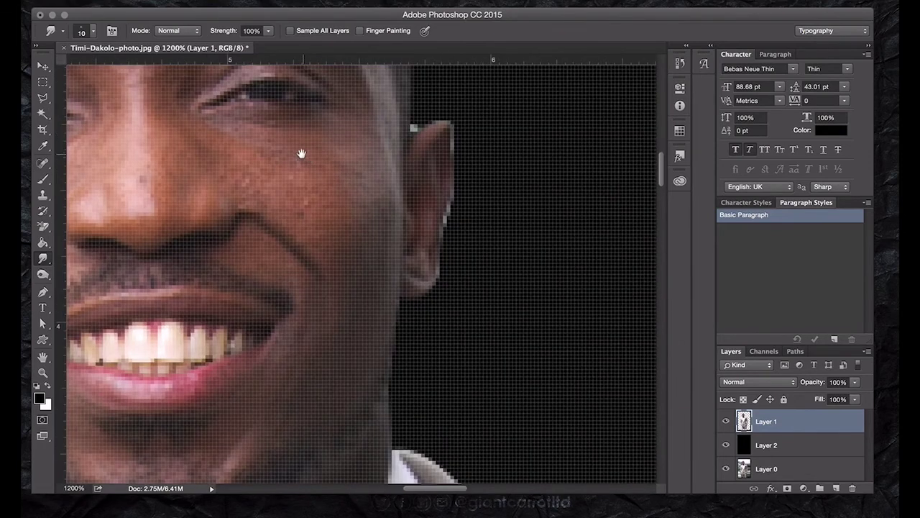
drag(301, 153, 448, 390)
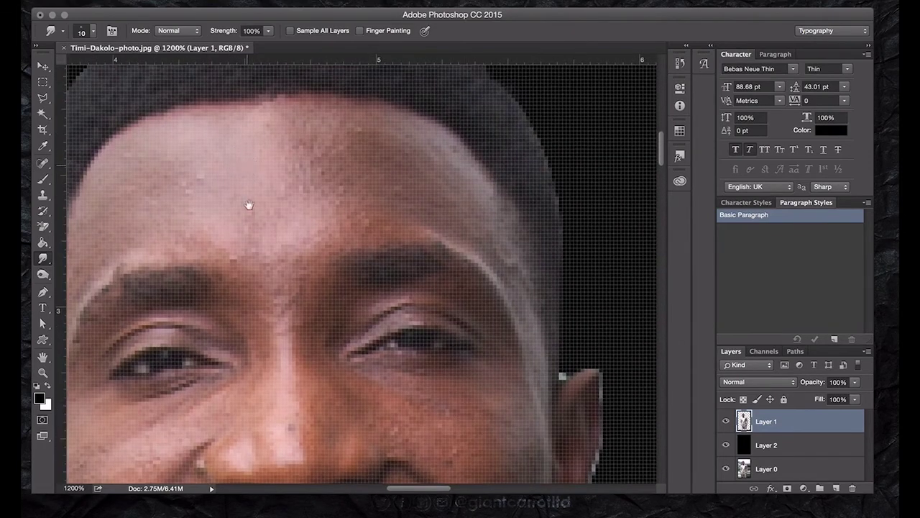
drag(249, 205, 280, 282)
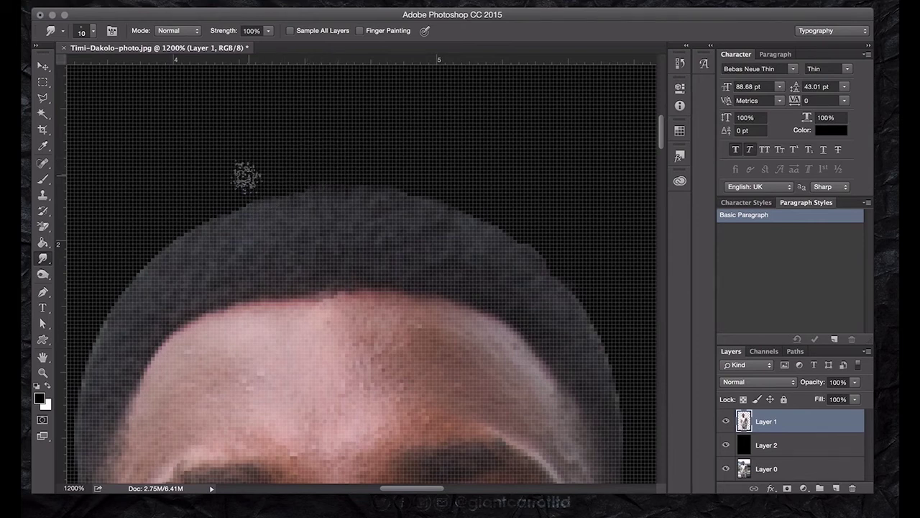
key(super+minus)
key(super+minus)
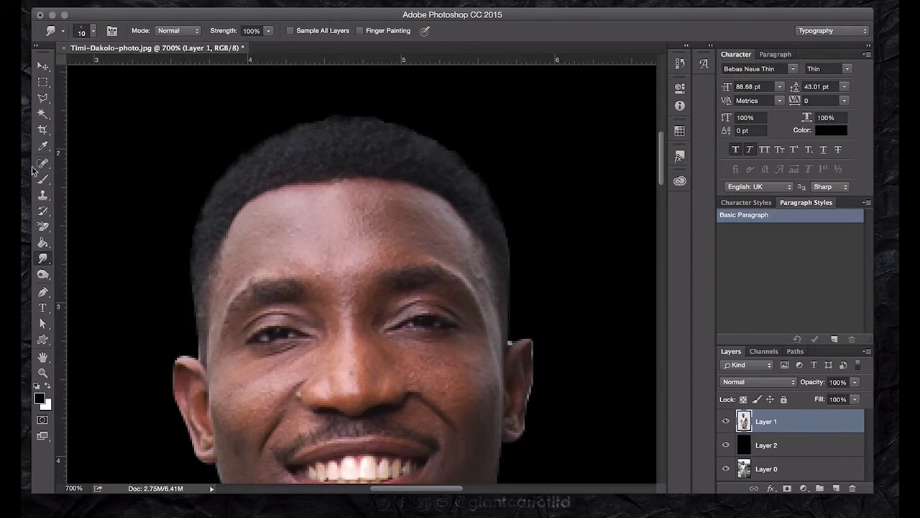
- Outline the leftover light fringe beside the ear on the pocket-square side with the Polygonal Lasso, delete it and clear the selection
click(44, 100)
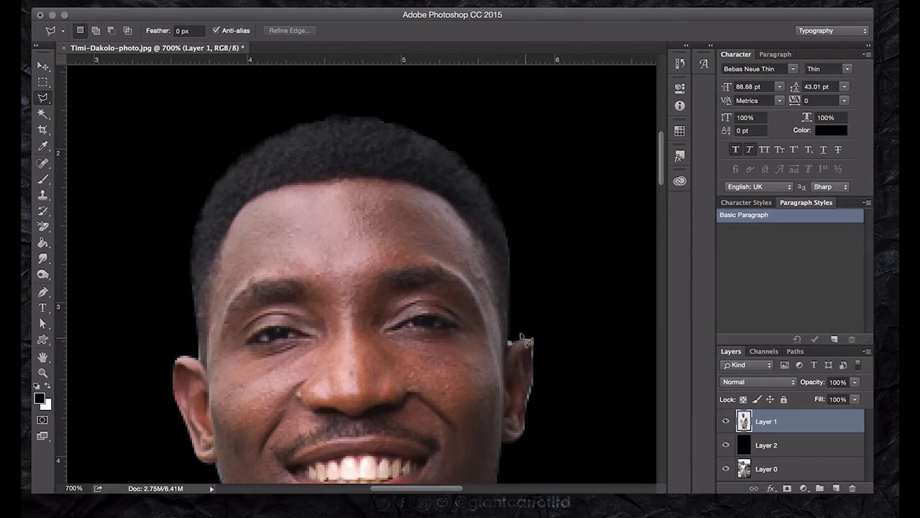
click(527, 417)
click(570, 366)
double_click(546, 283)
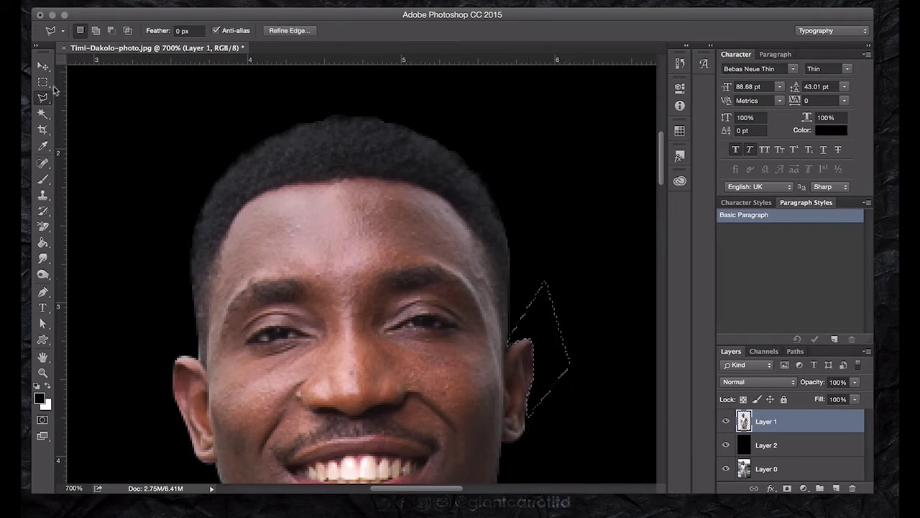
click(43, 81)
click(273, 161)
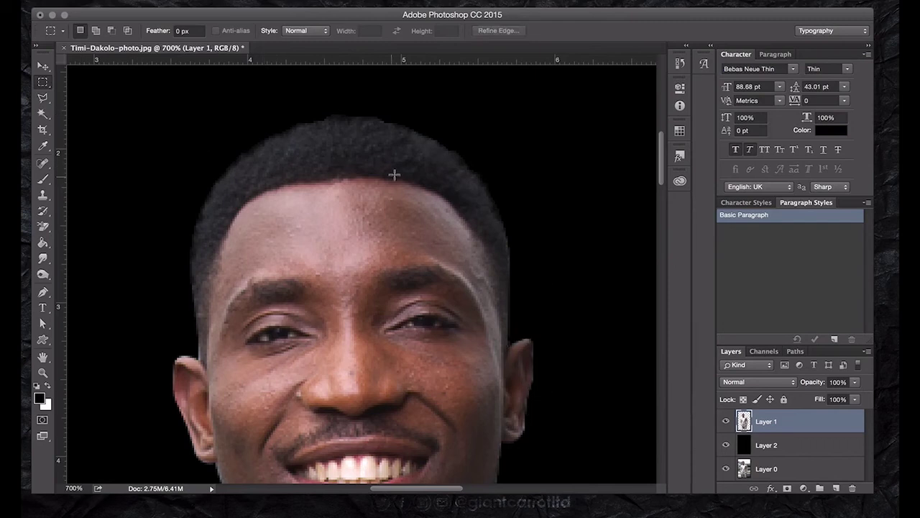
- On the black layer, paint a soft white glow behind the man's upper body with a 1000 px brush and white foreground colour
scroll(407, 176, down, 10)
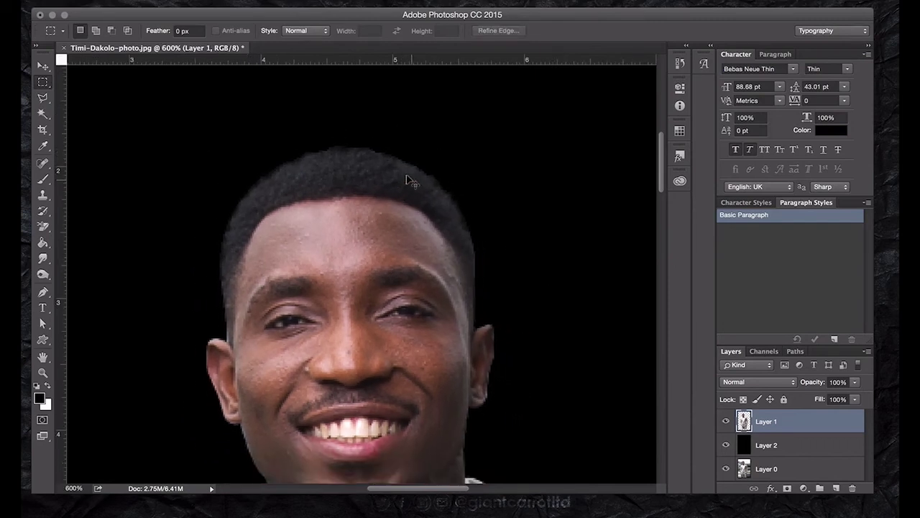
scroll(407, 179, down, 5)
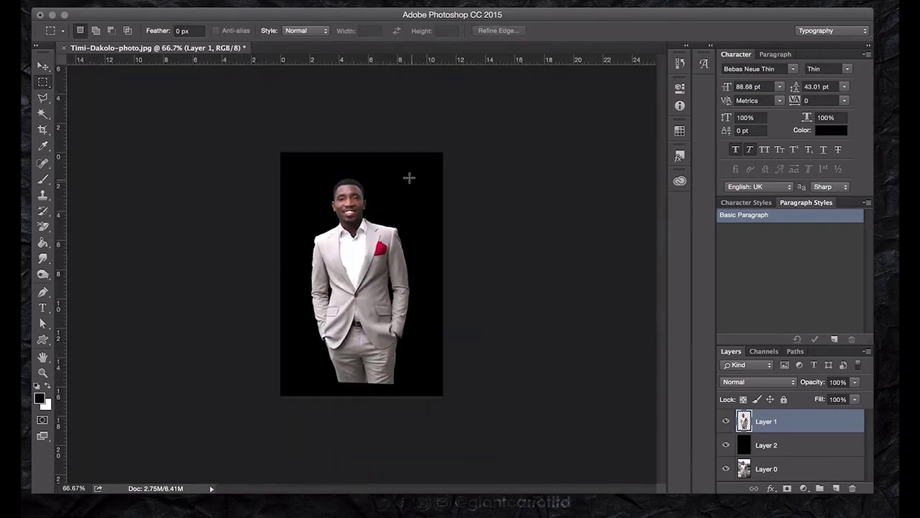
scroll(407, 179, up, 5)
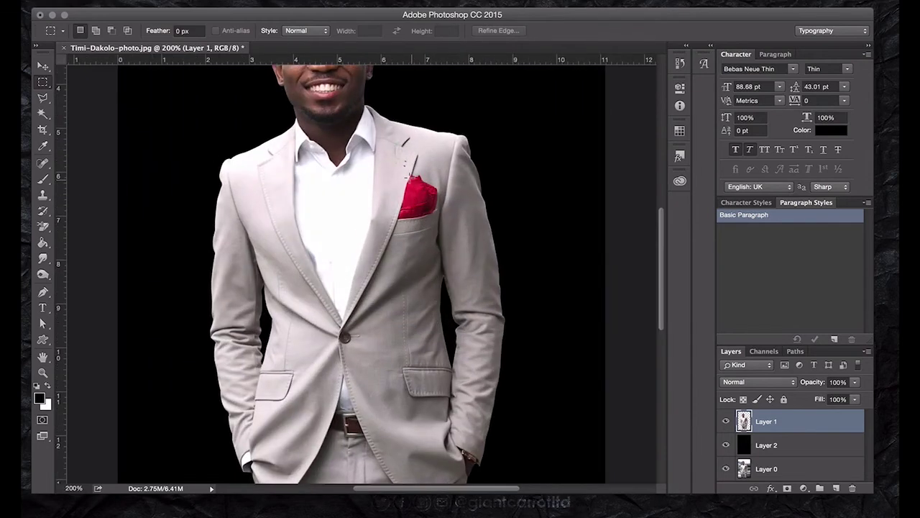
scroll(407, 180, down, 2)
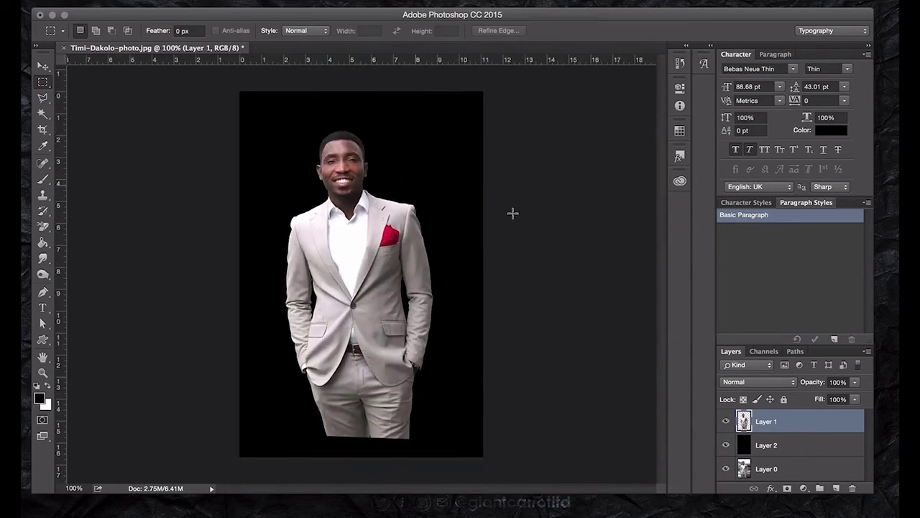
click(762, 445)
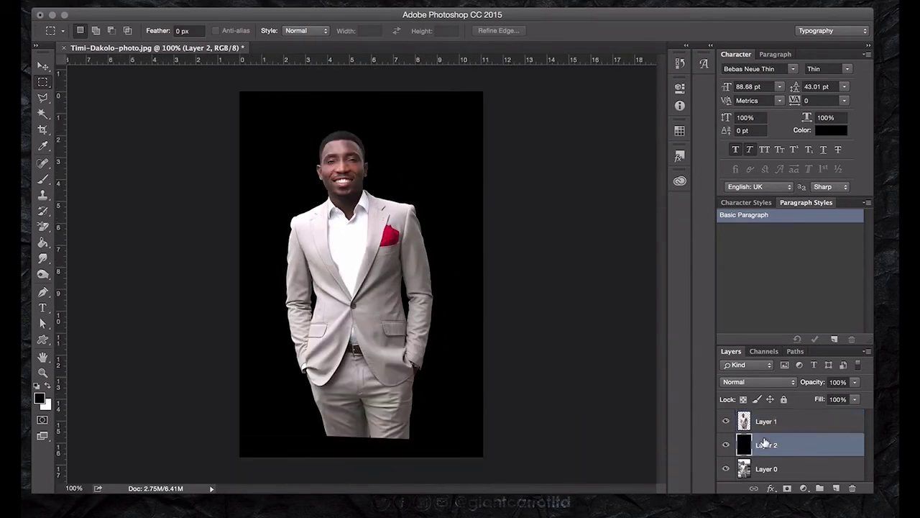
click(49, 386)
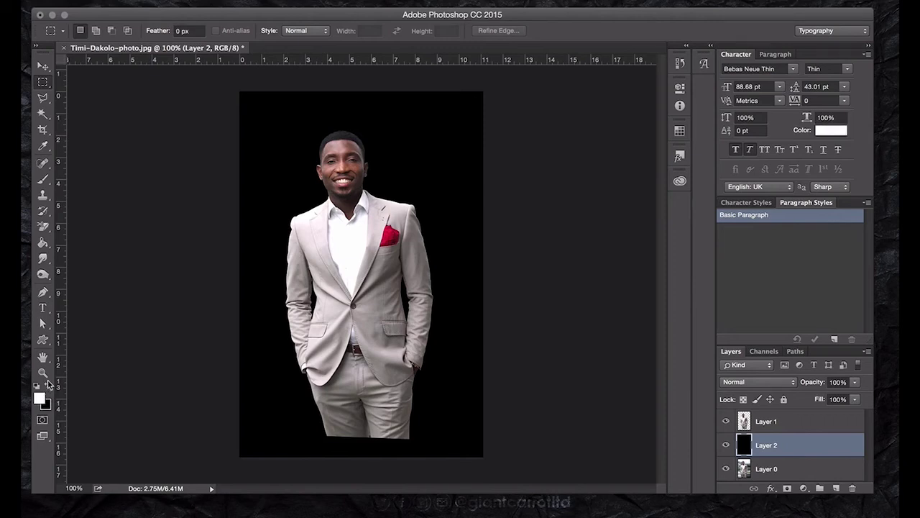
click(42, 182)
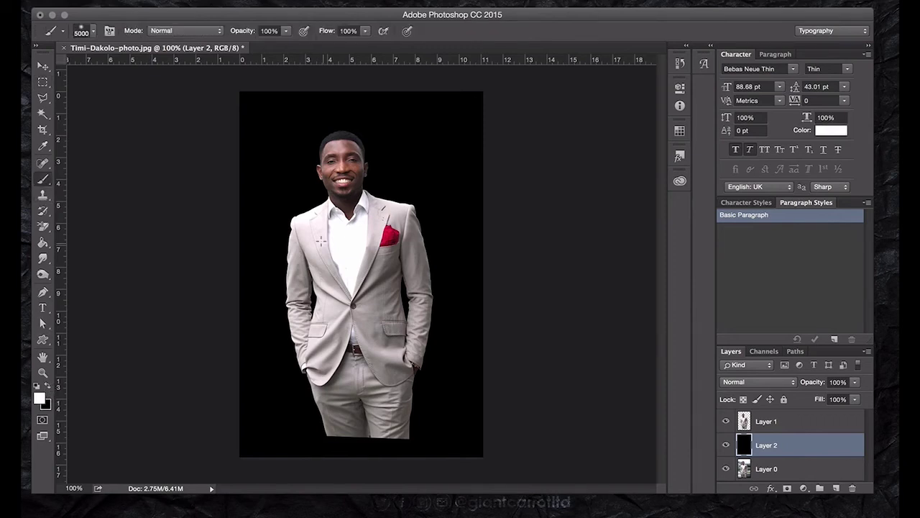
mouse_move(391, 185)
mouse_down()
mouse_move(381, 186)
mouse_move(496, 186)
mouse_up()
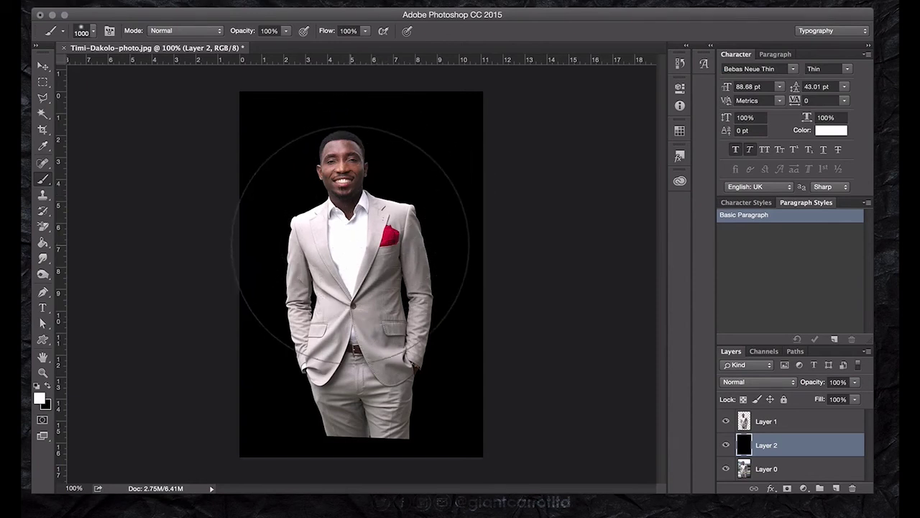
click(351, 241)
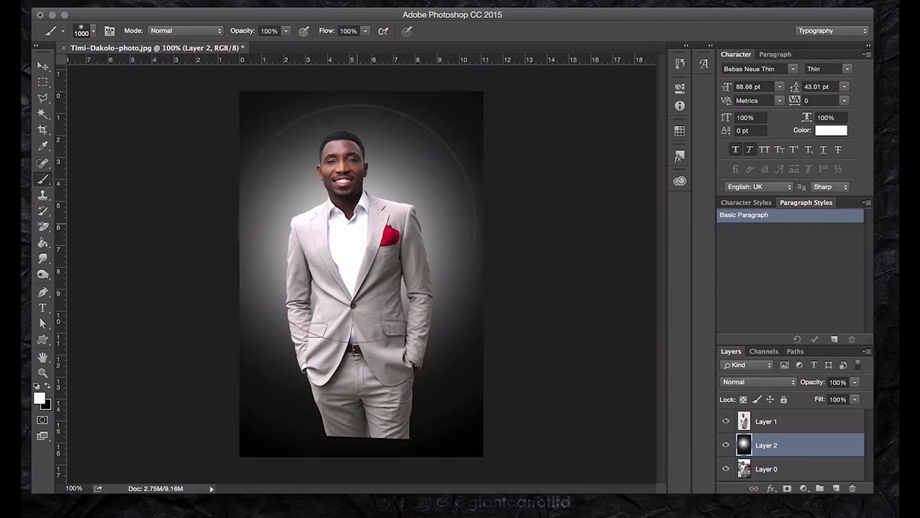
- Extend the soft white glow on Layer 2 around the man's head, torso and both sides using the 1000 px brush
click(358, 223)
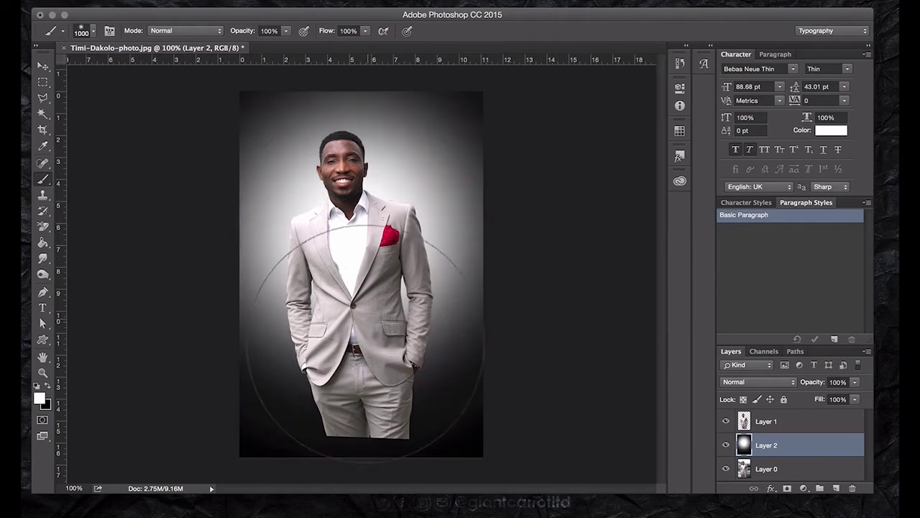
click(362, 334)
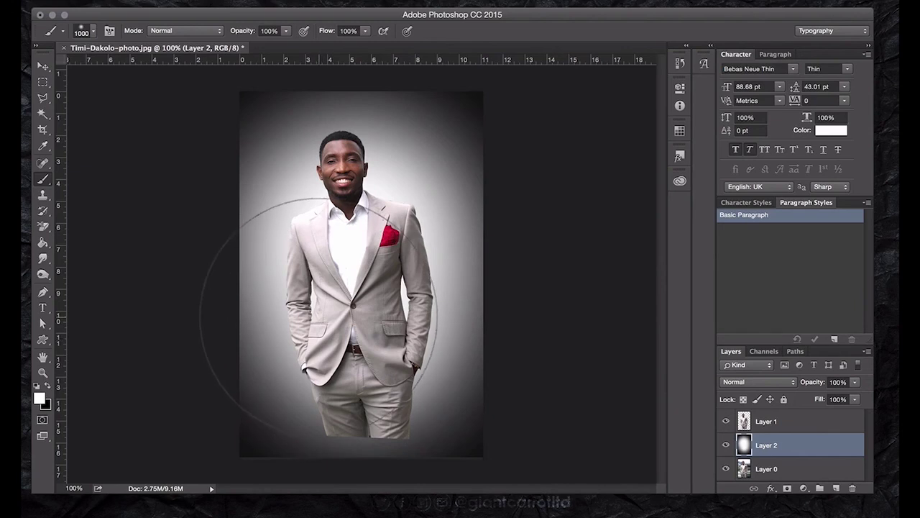
click(319, 317)
click(362, 192)
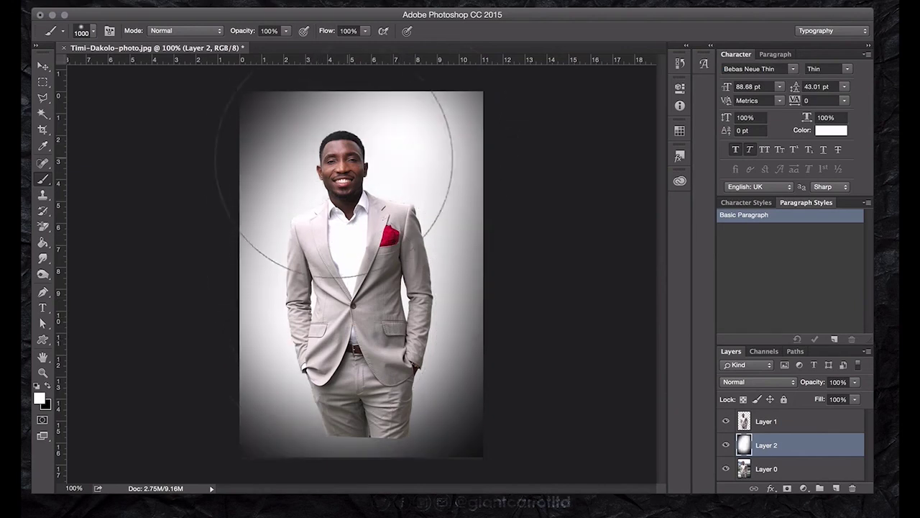
click(257, 188)
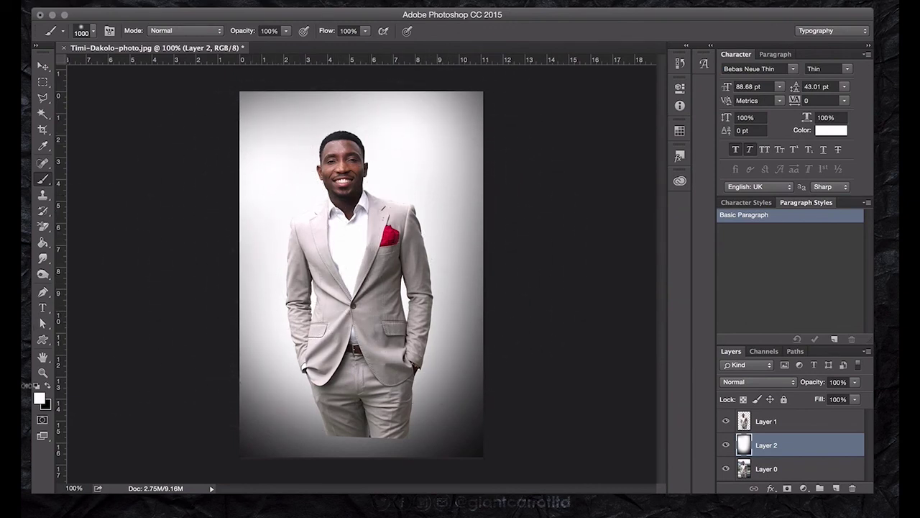
- Set the foreground colour to yellow ffea00 and brush soft yellow down both sides of the background on Layer 2
click(40, 399)
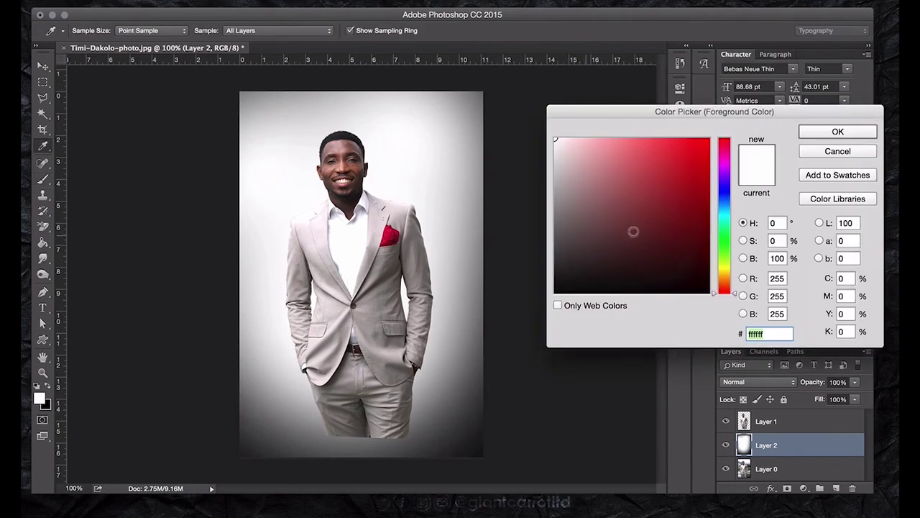
click(724, 269)
click(709, 141)
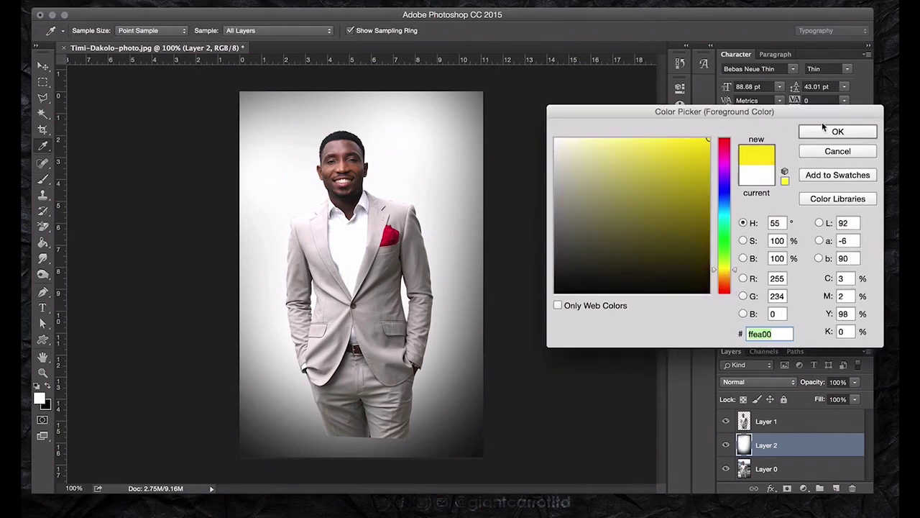
click(833, 124)
mouse_move(183, 157)
mouse_down()
mouse_move(168, 216)
mouse_move(168, 288)
mouse_move(285, 236)
mouse_move(554, 184)
mouse_up()
drag(552, 345, 554, 370)
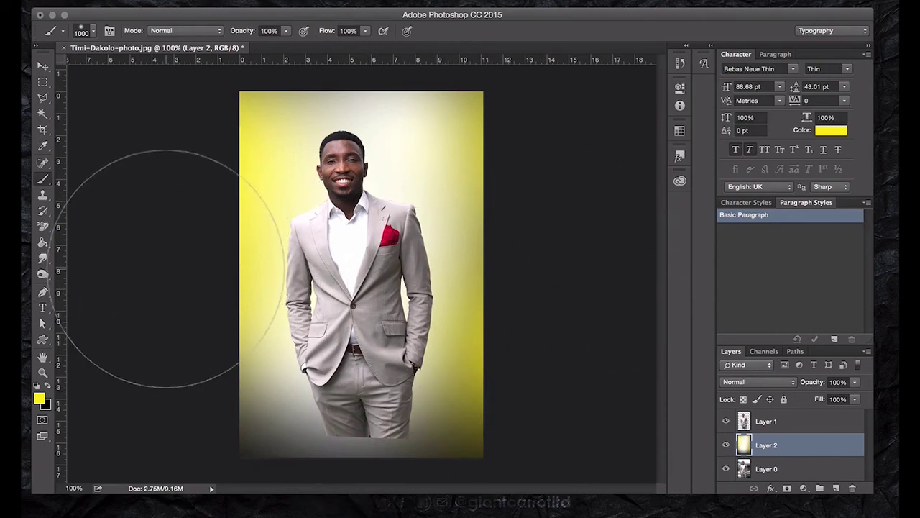
- Crop the canvas from below so it ends just above the cut edge of the man's trousers
click(43, 66)
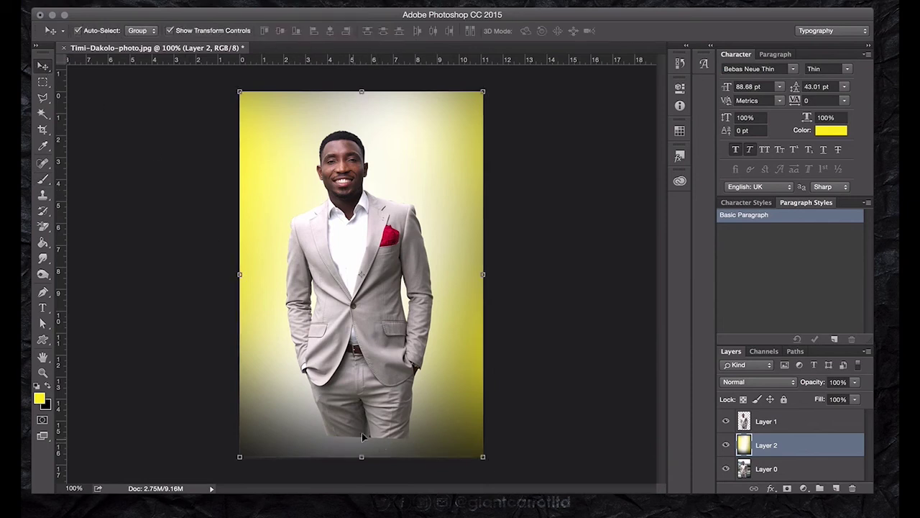
click(44, 131)
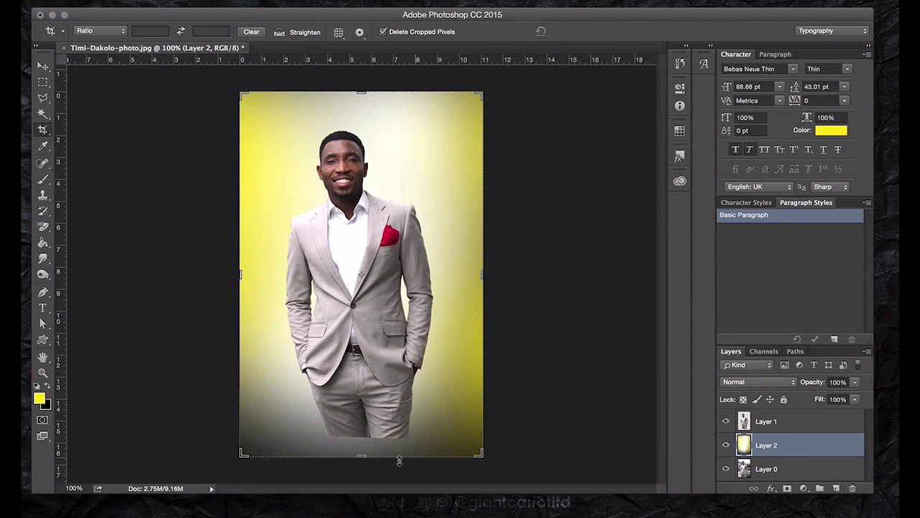
drag(360, 454, 364, 446)
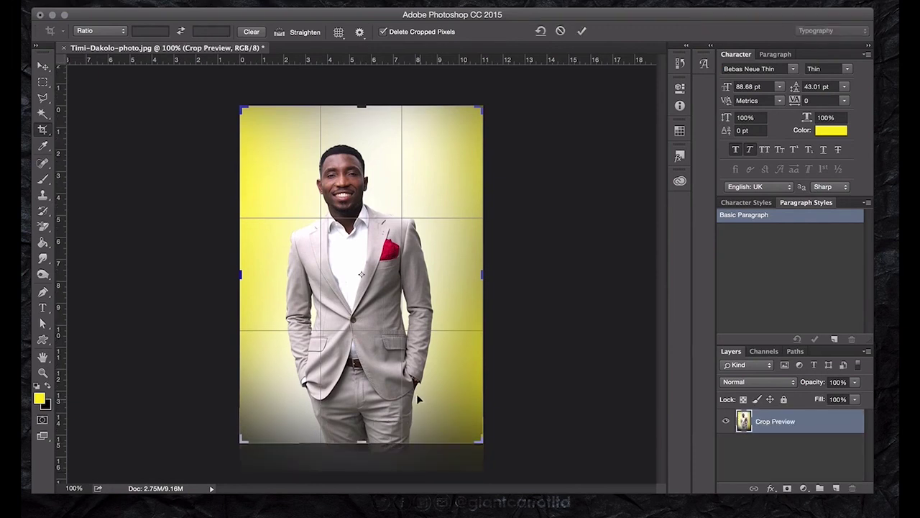
click(582, 33)
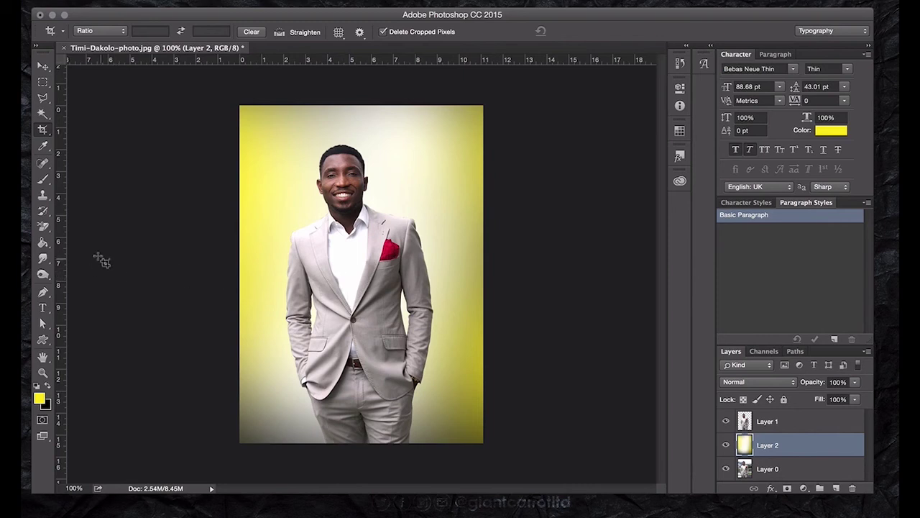
- Deselect the active layer and hide Layer 2 and Layer 0, leaving only the cut-out on Layer 1 visible
click(41, 68)
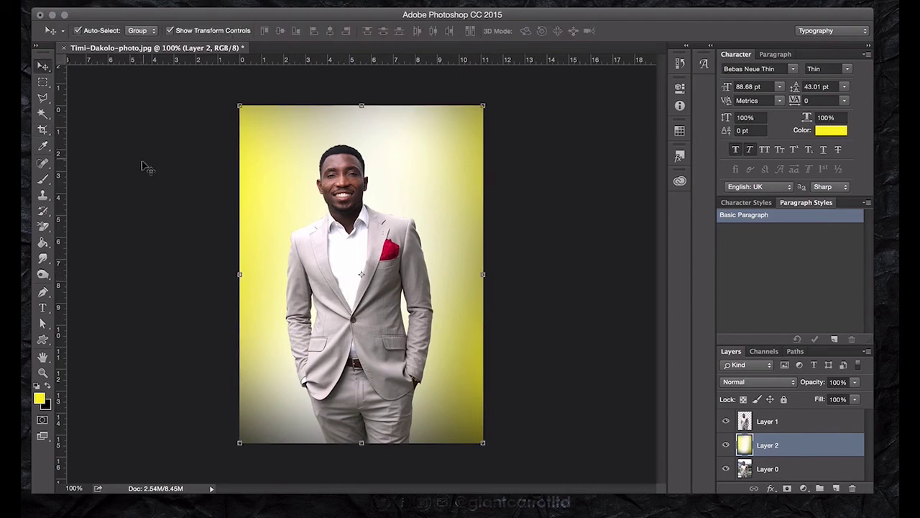
click(144, 167)
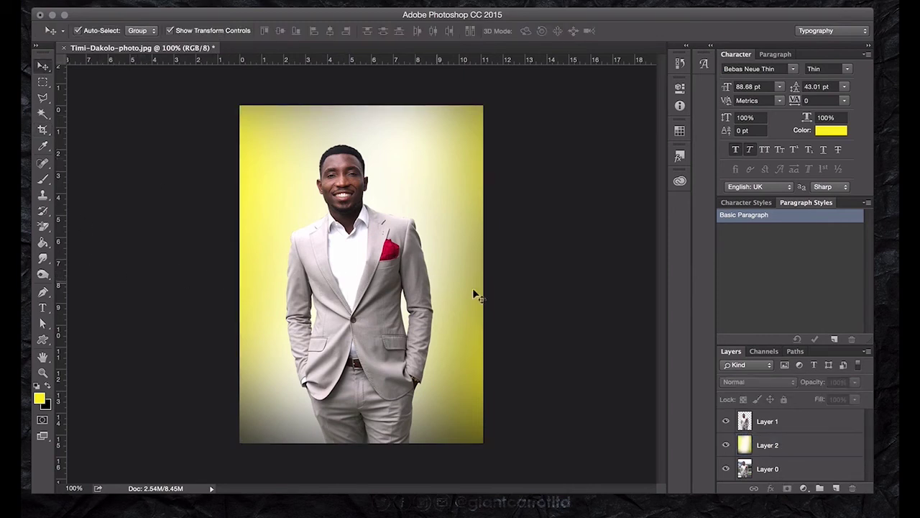
click(726, 445)
click(726, 468)
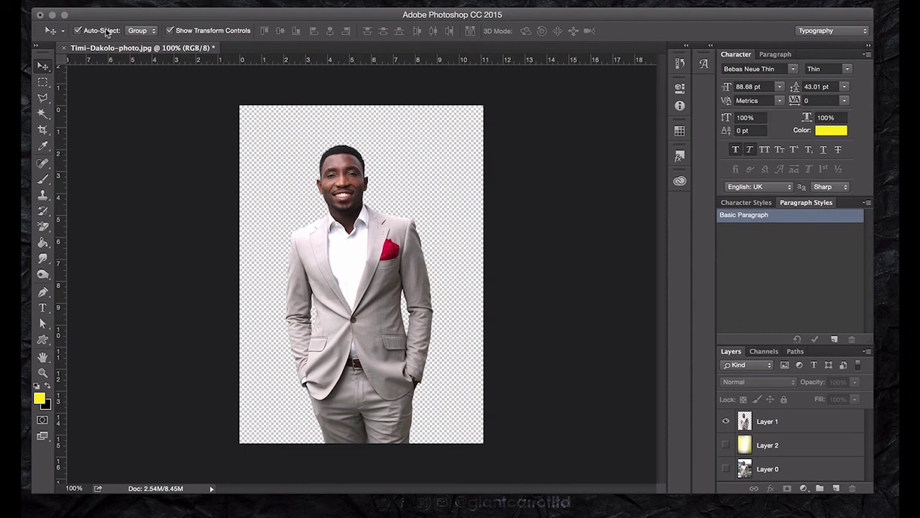
click(133, 0)
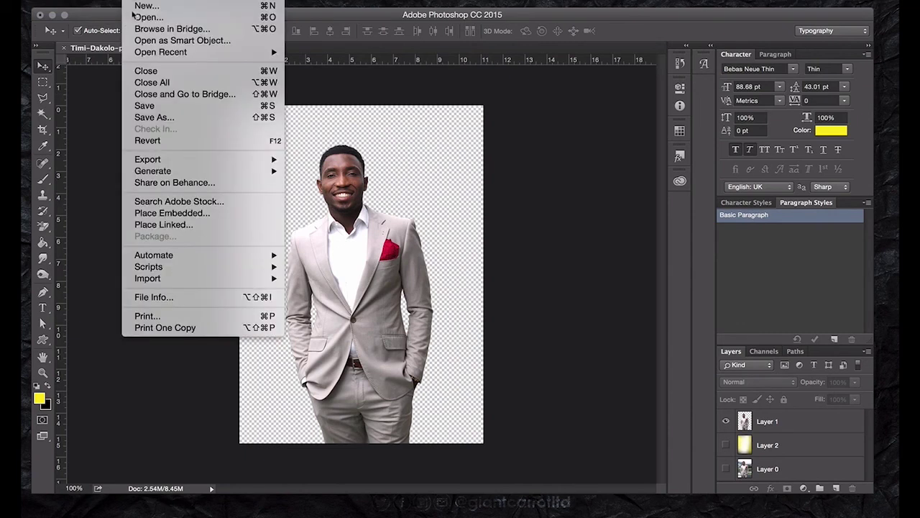
mouse_move(174, 164)
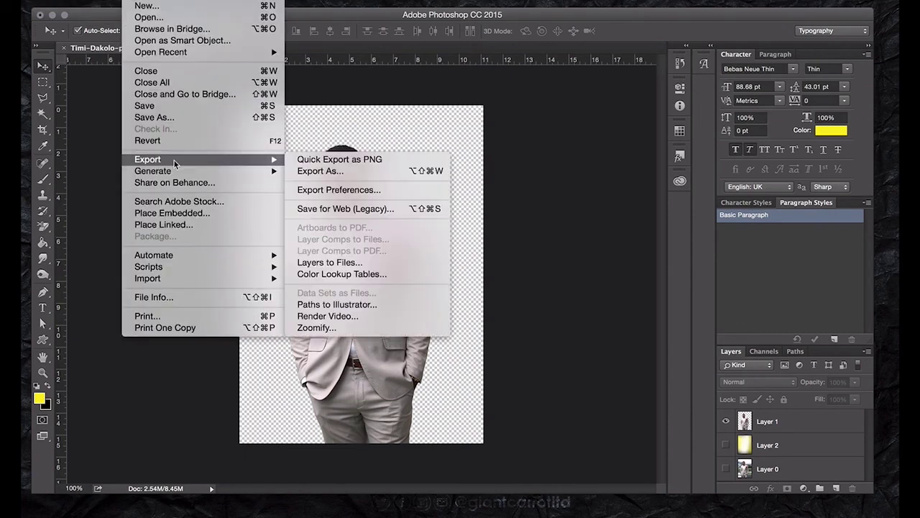
click(362, 172)
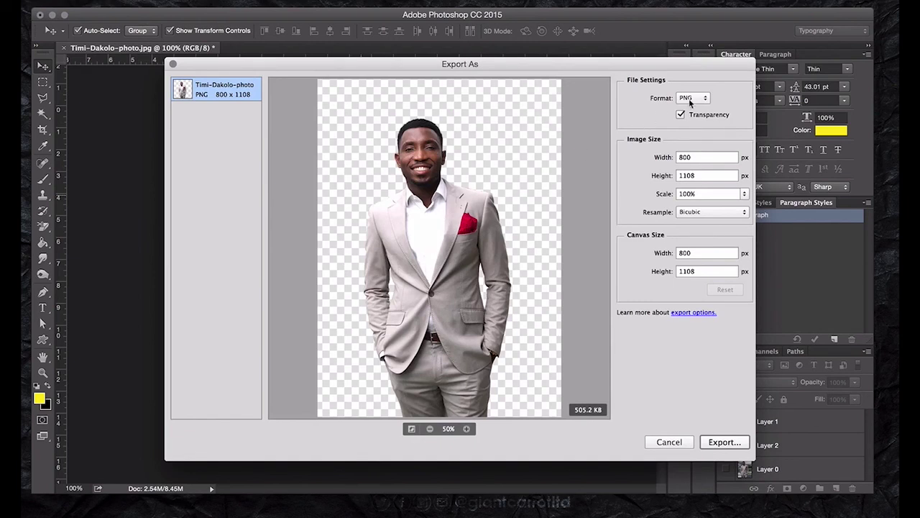
click(689, 99)
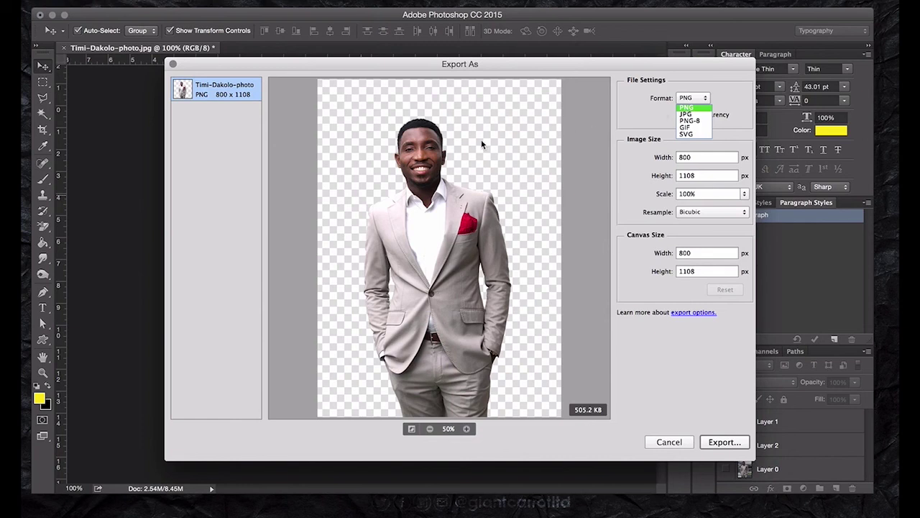
click(664, 440)
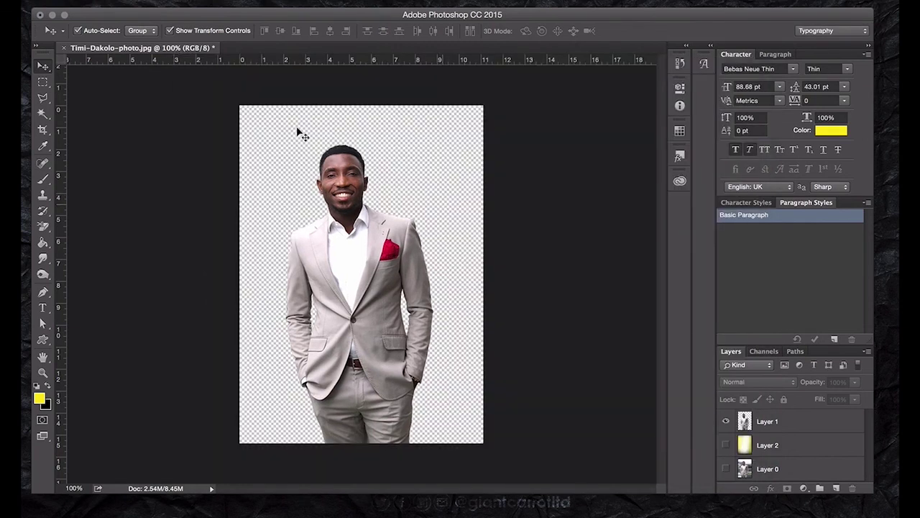
- Save the transparent cut-out as a PNG copy in the news folder with Smallest / Slow compression, and close the document without saving its changes
click(137, 1)
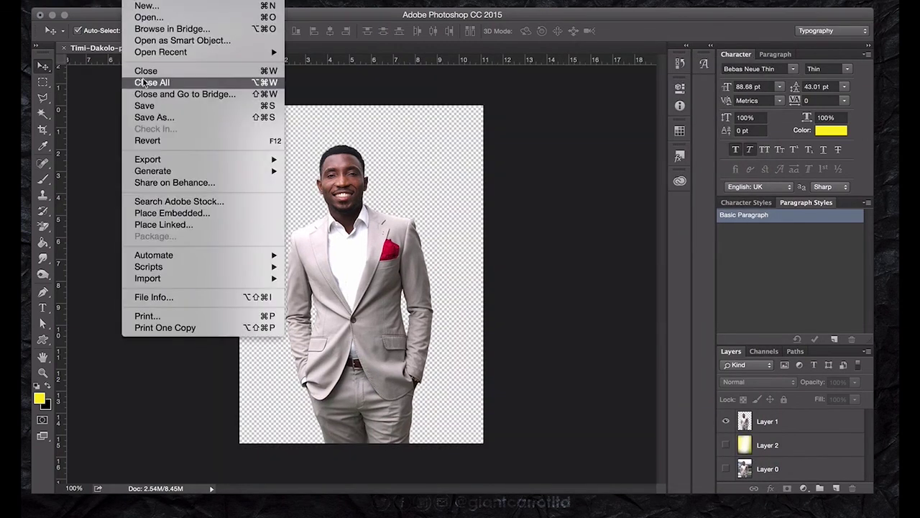
click(152, 118)
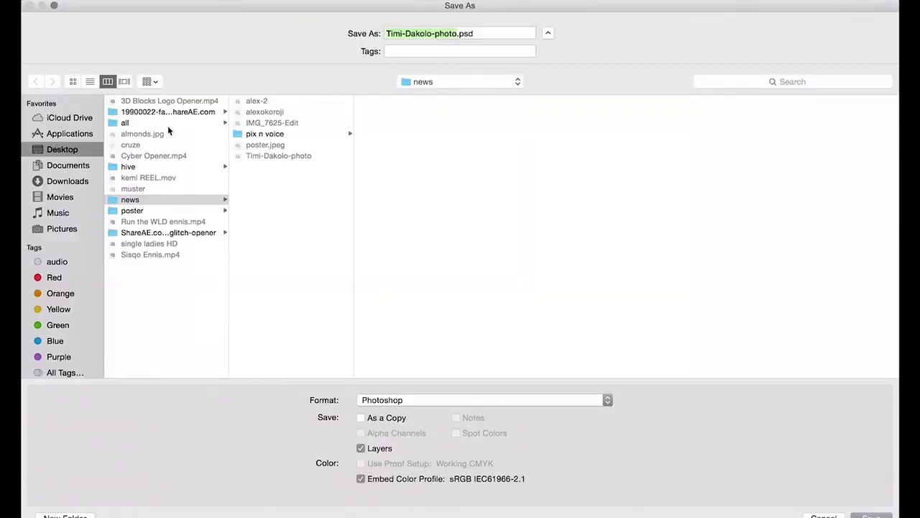
click(439, 397)
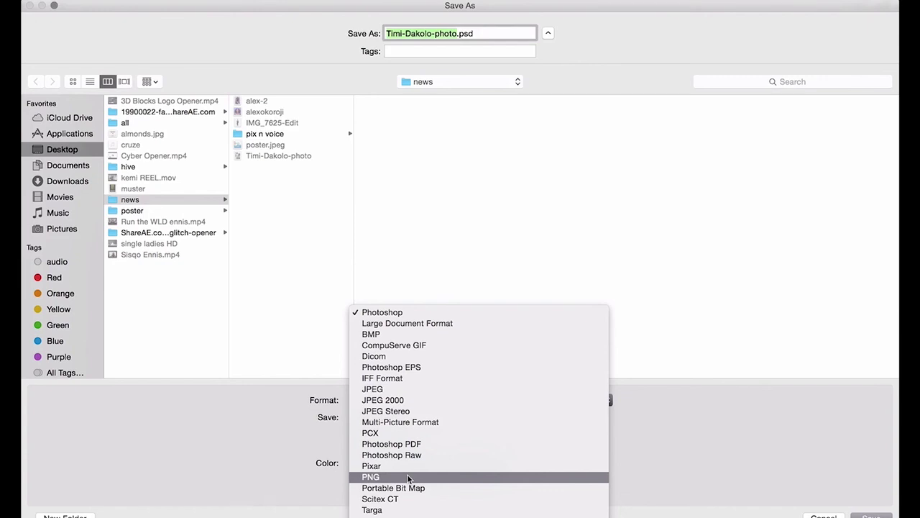
click(407, 477)
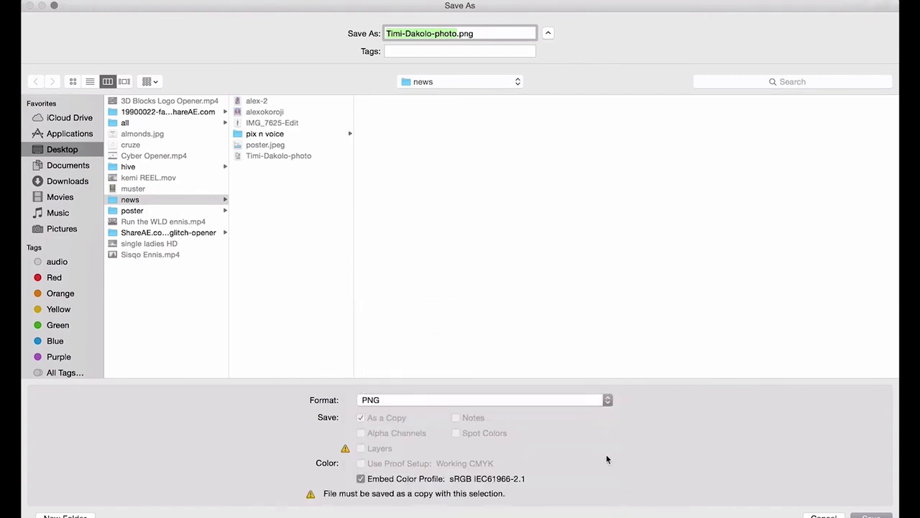
click(871, 515)
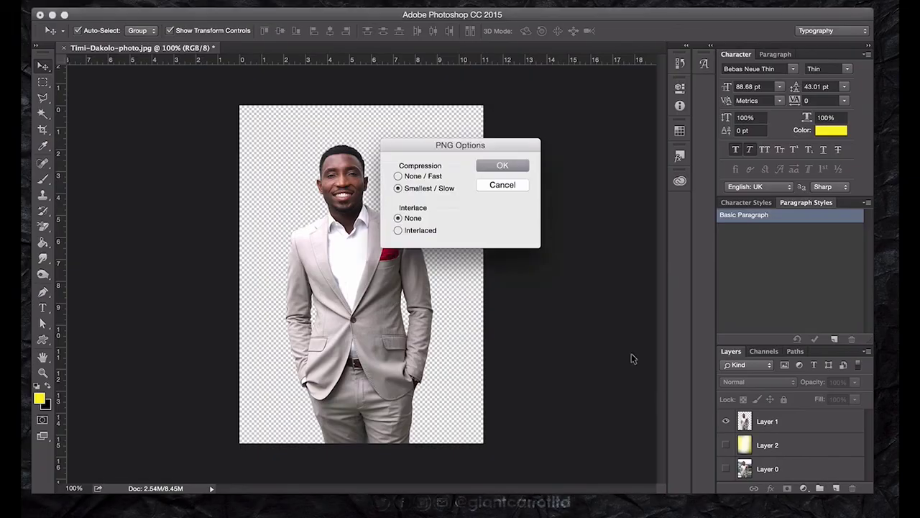
click(496, 166)
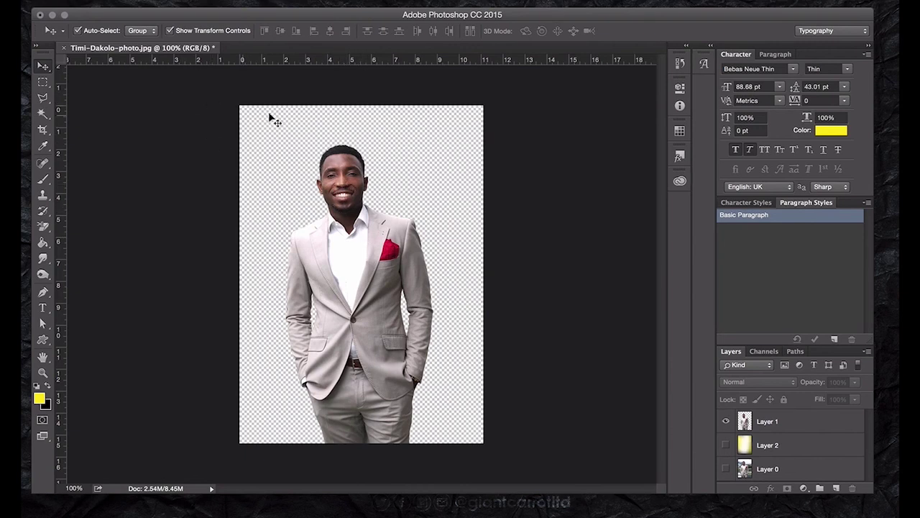
click(40, 15)
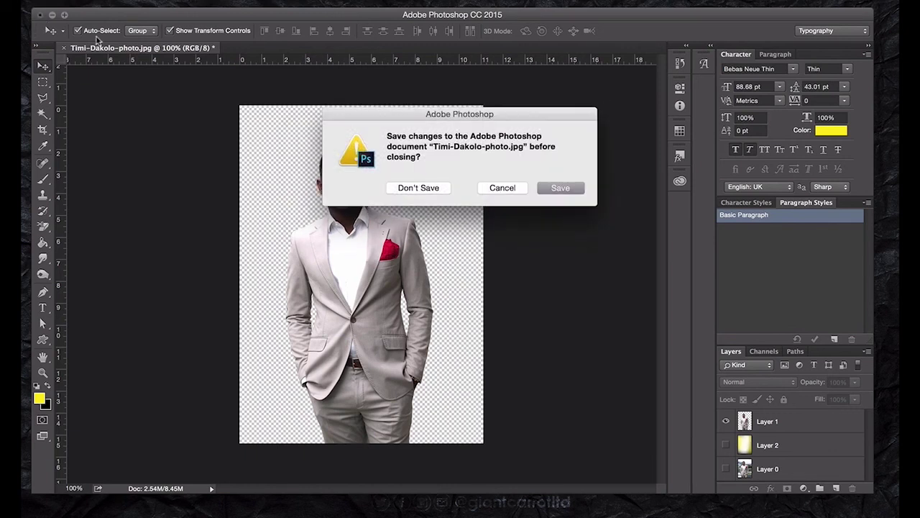
click(422, 189)
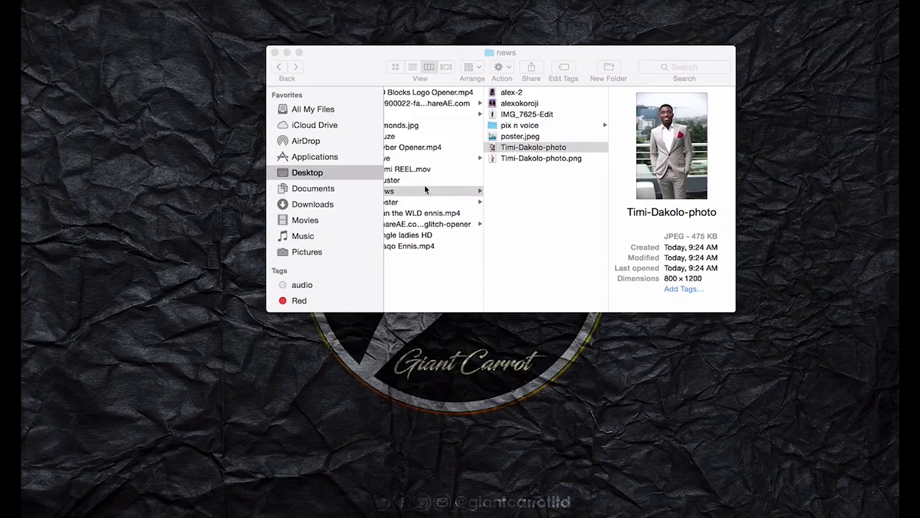
- Preview the saved PNG cut-out from the news folder in Finder, and close the preview and the folder window
click(519, 161)
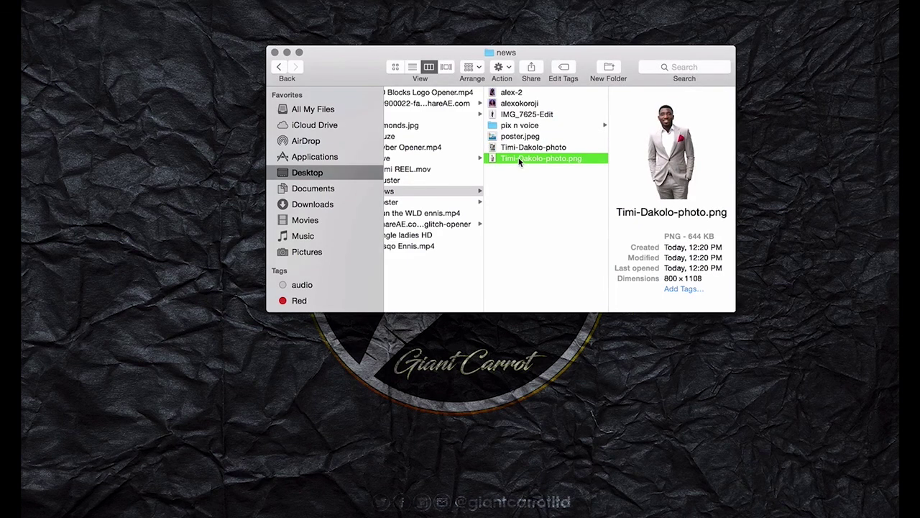
key(space)
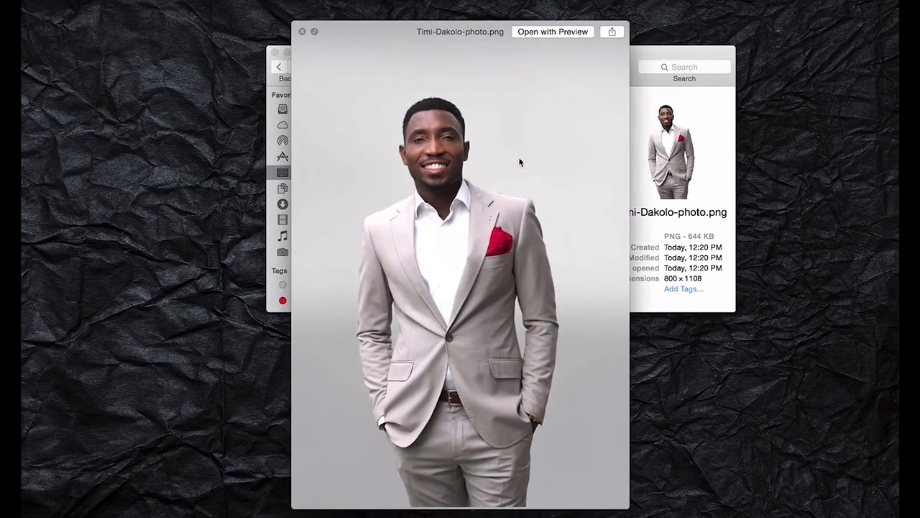
drag(443, 156, 405, 153)
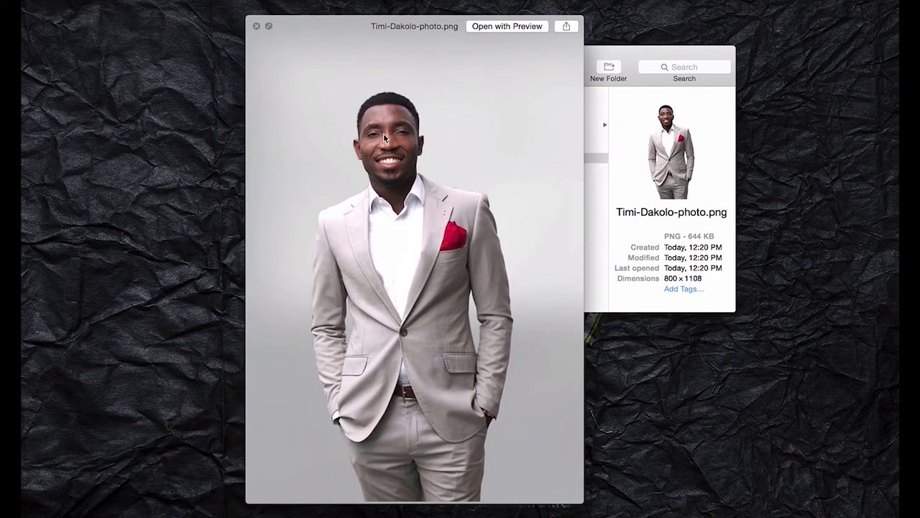
click(256, 26)
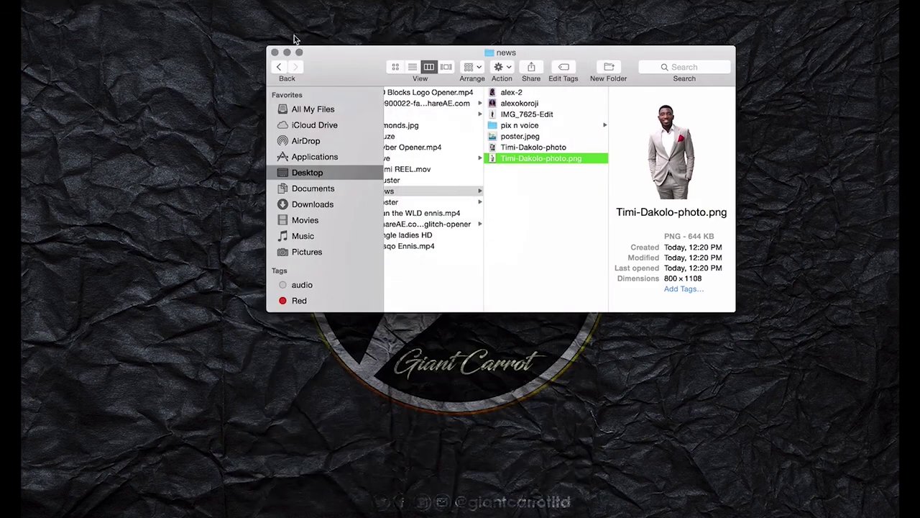
click(274, 51)
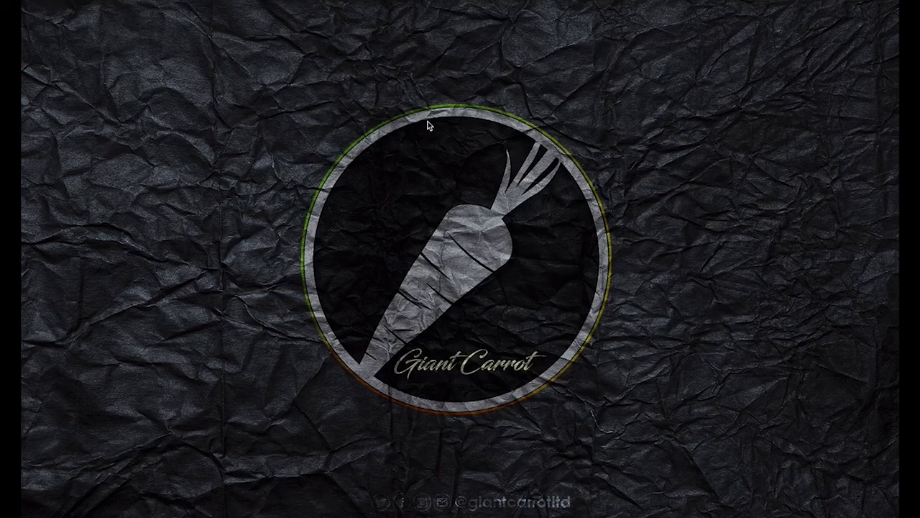